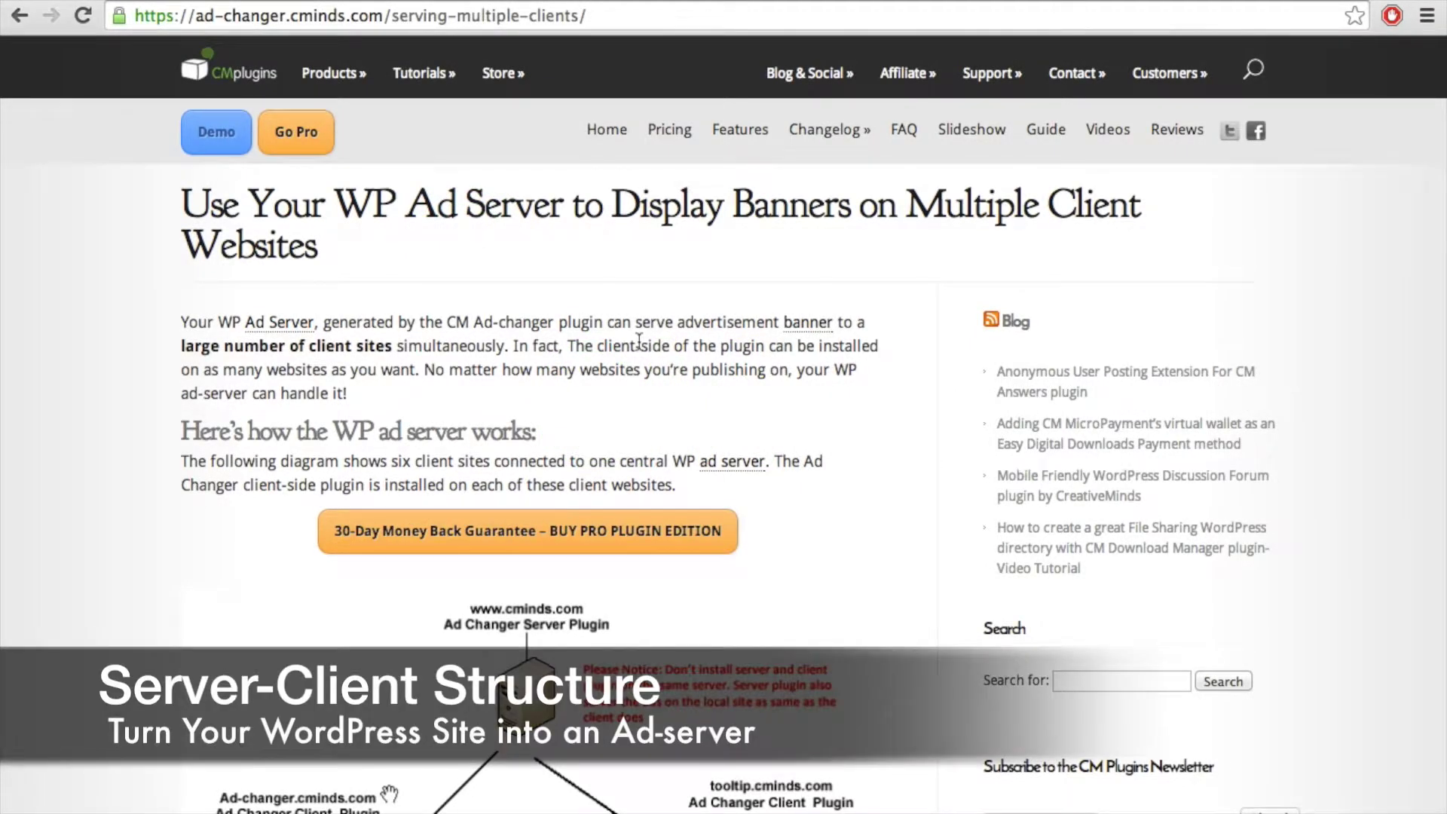
# Step: Scroll down the 'Serving multiple clients' article showing the ad server diagram
pyautogui.scroll(-5, 639, 341)
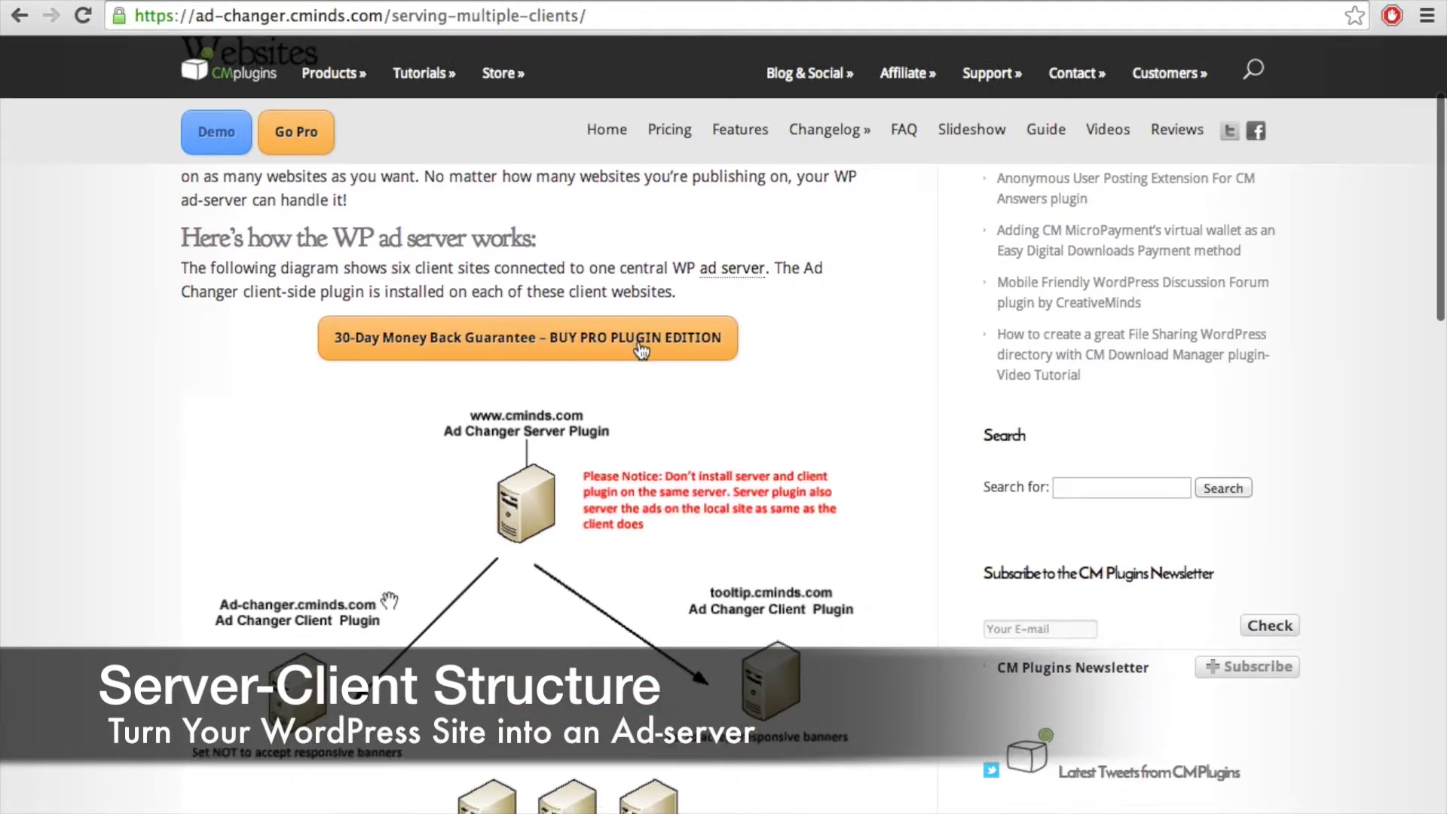
# Step: Scroll further through the server-client structure article
pyautogui.scroll(-5, 641, 350)
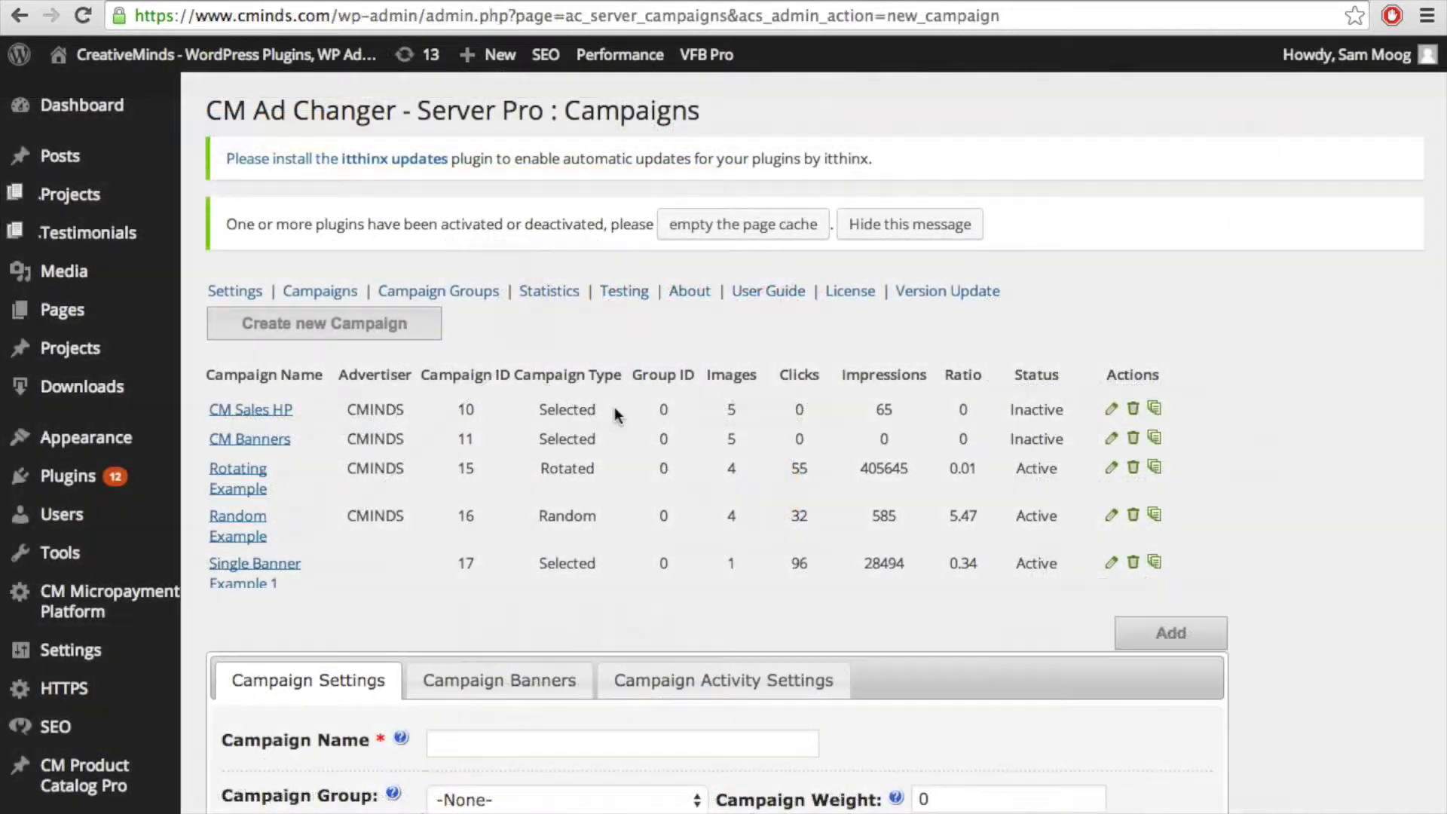
# Step: Name the campaign 'New Campaign', keep Campaign Group at -None-, and set weight 5
pyautogui.scroll(-10, 1314, 722)
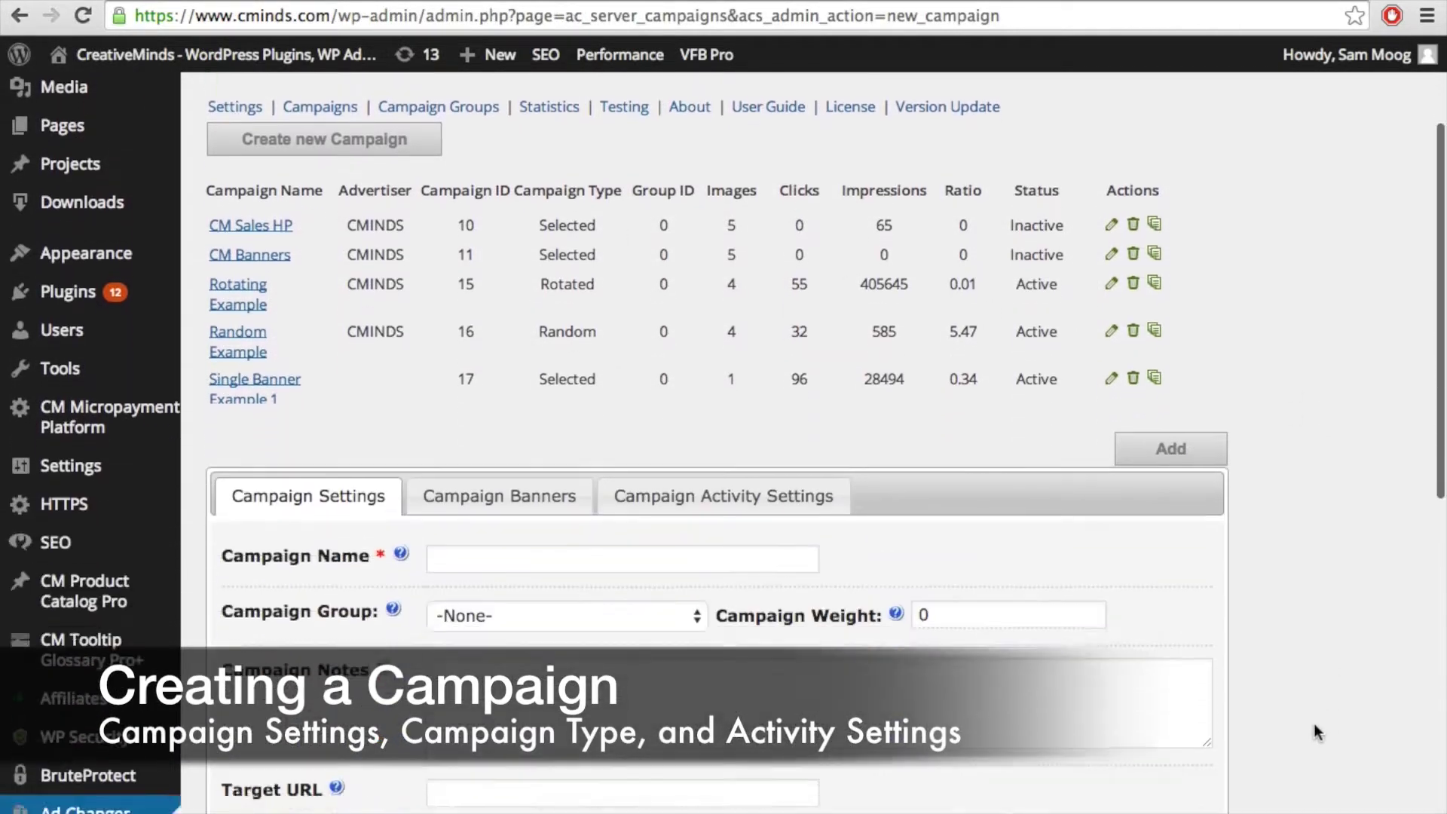
pyautogui.scroll(-4, 1314, 722)
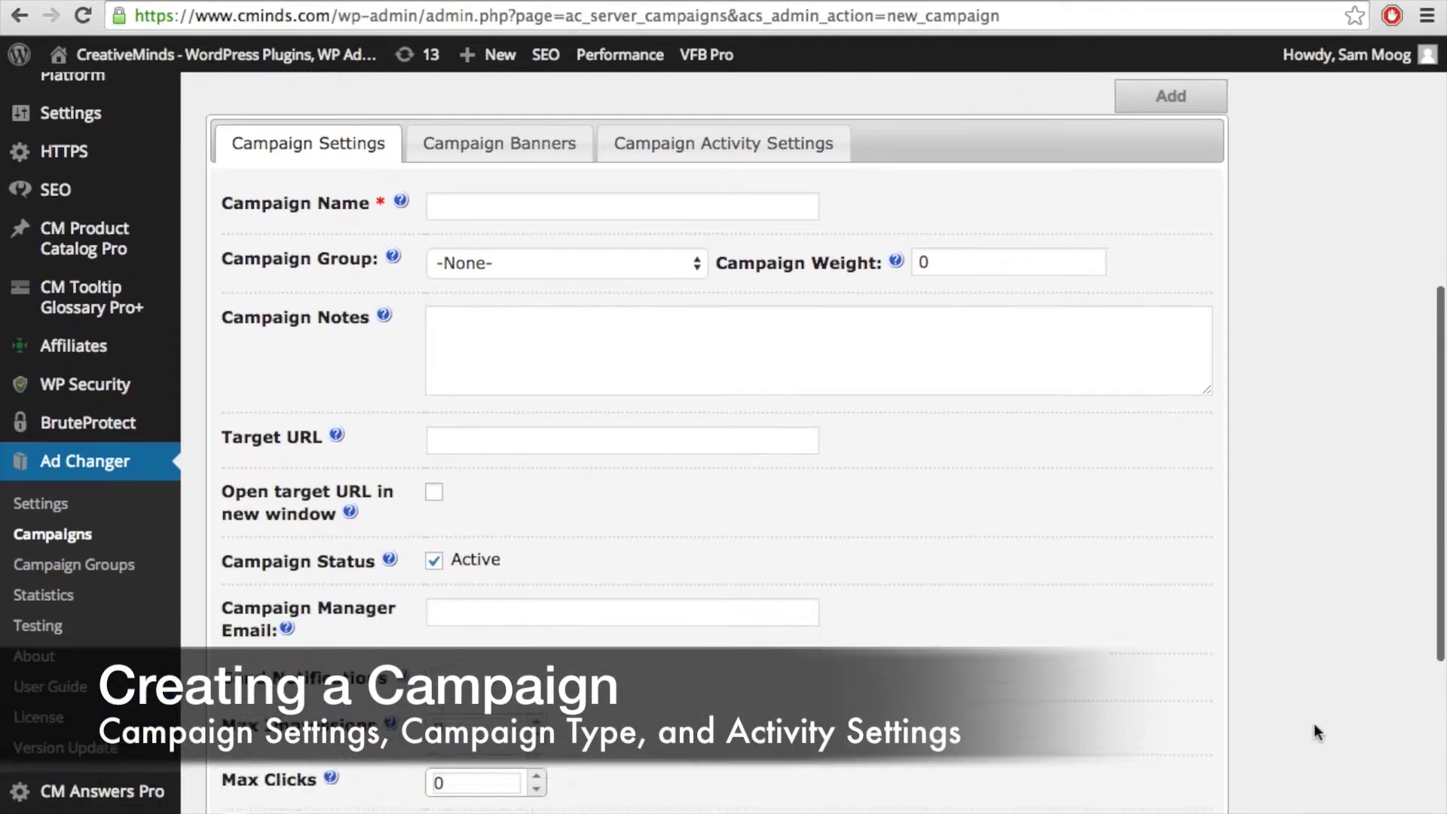
pyautogui.click(507, 193)
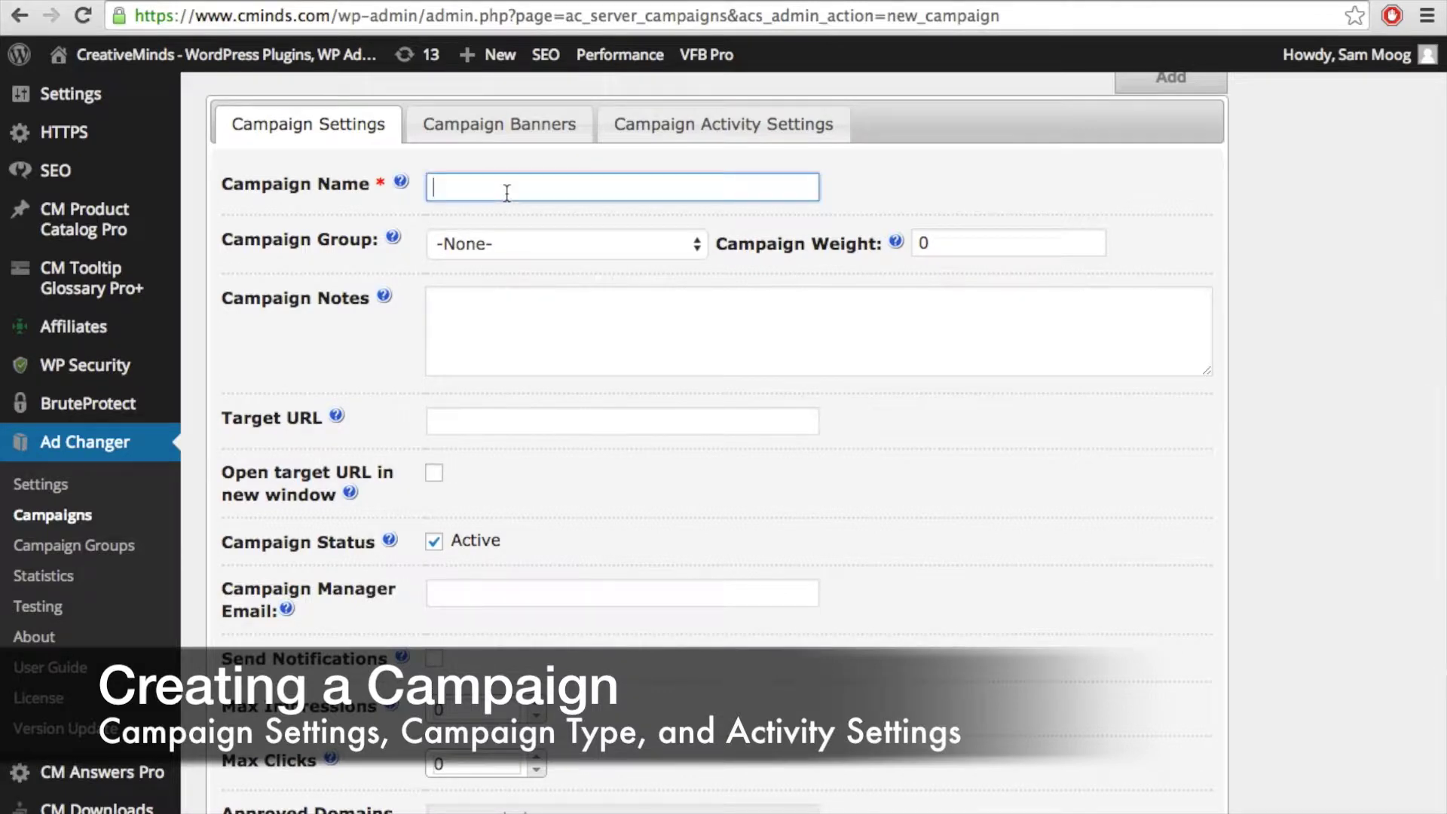
pyautogui.write('New Campaign')
pyautogui.click(506, 241)
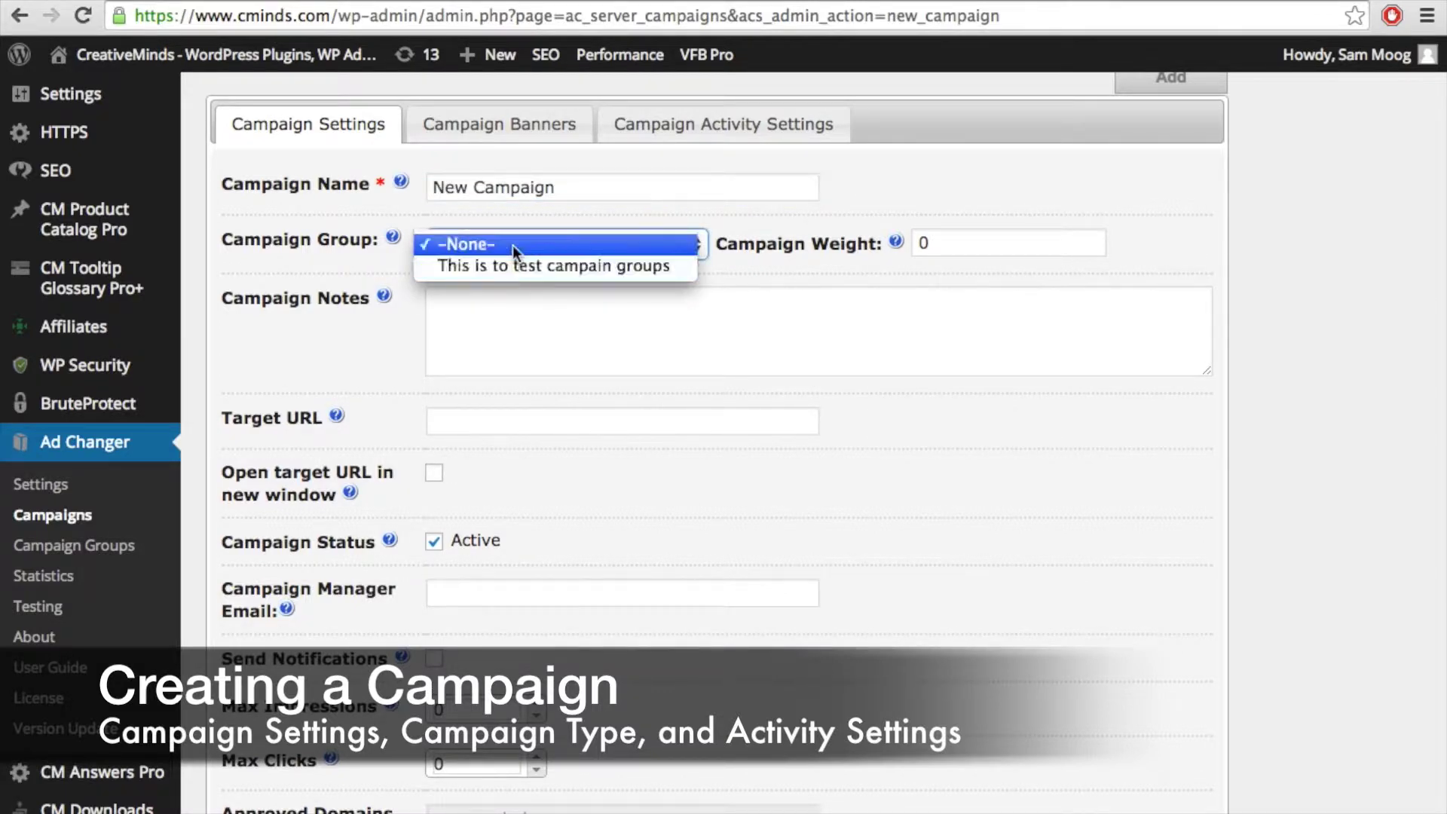
pyautogui.click(512, 245)
pyautogui.click(971, 242)
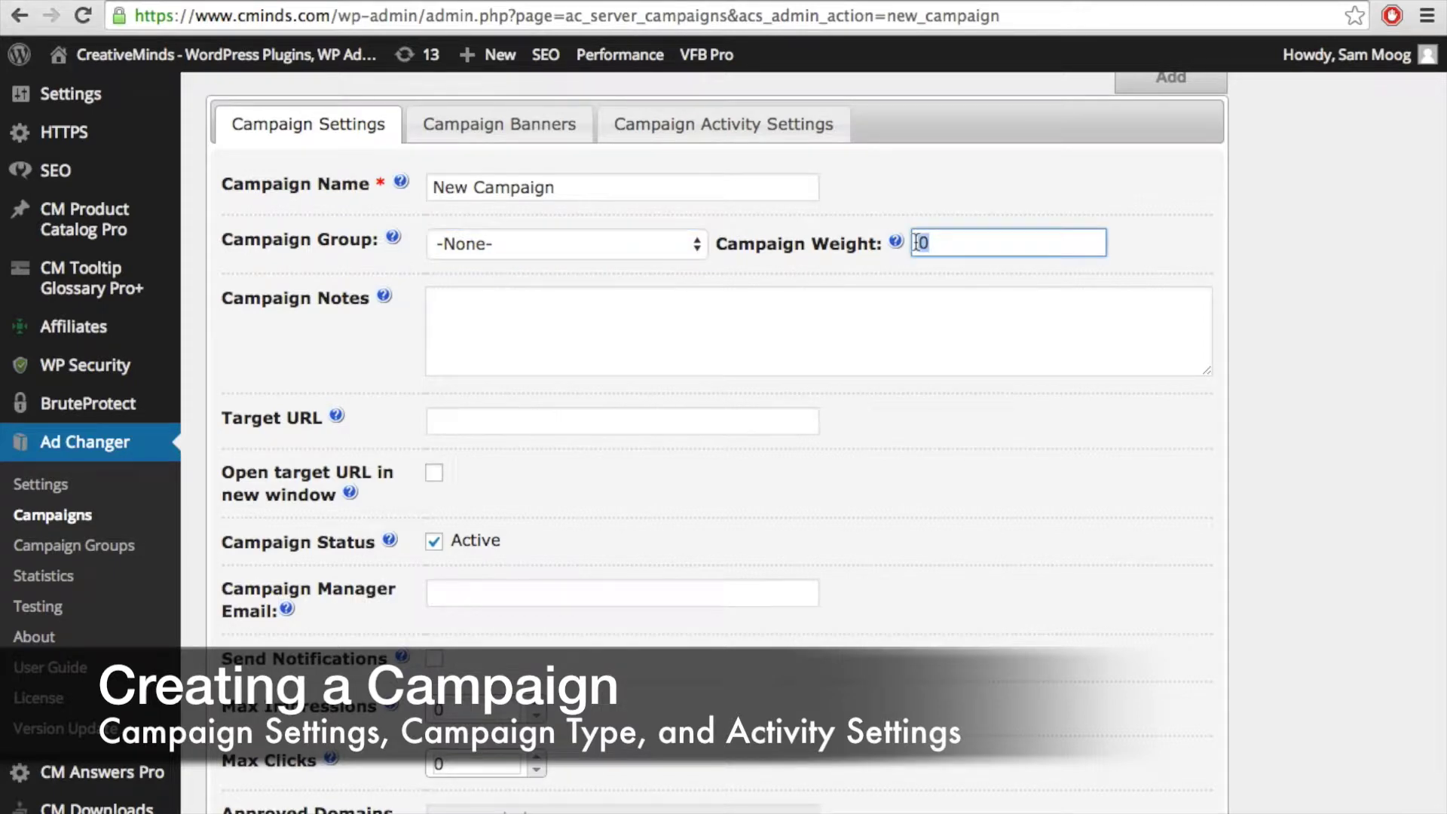
pyautogui.write('5')
# Step: Leave notes and target URL as they are, with new-window off and the campaign Active
pyautogui.click(742, 340)
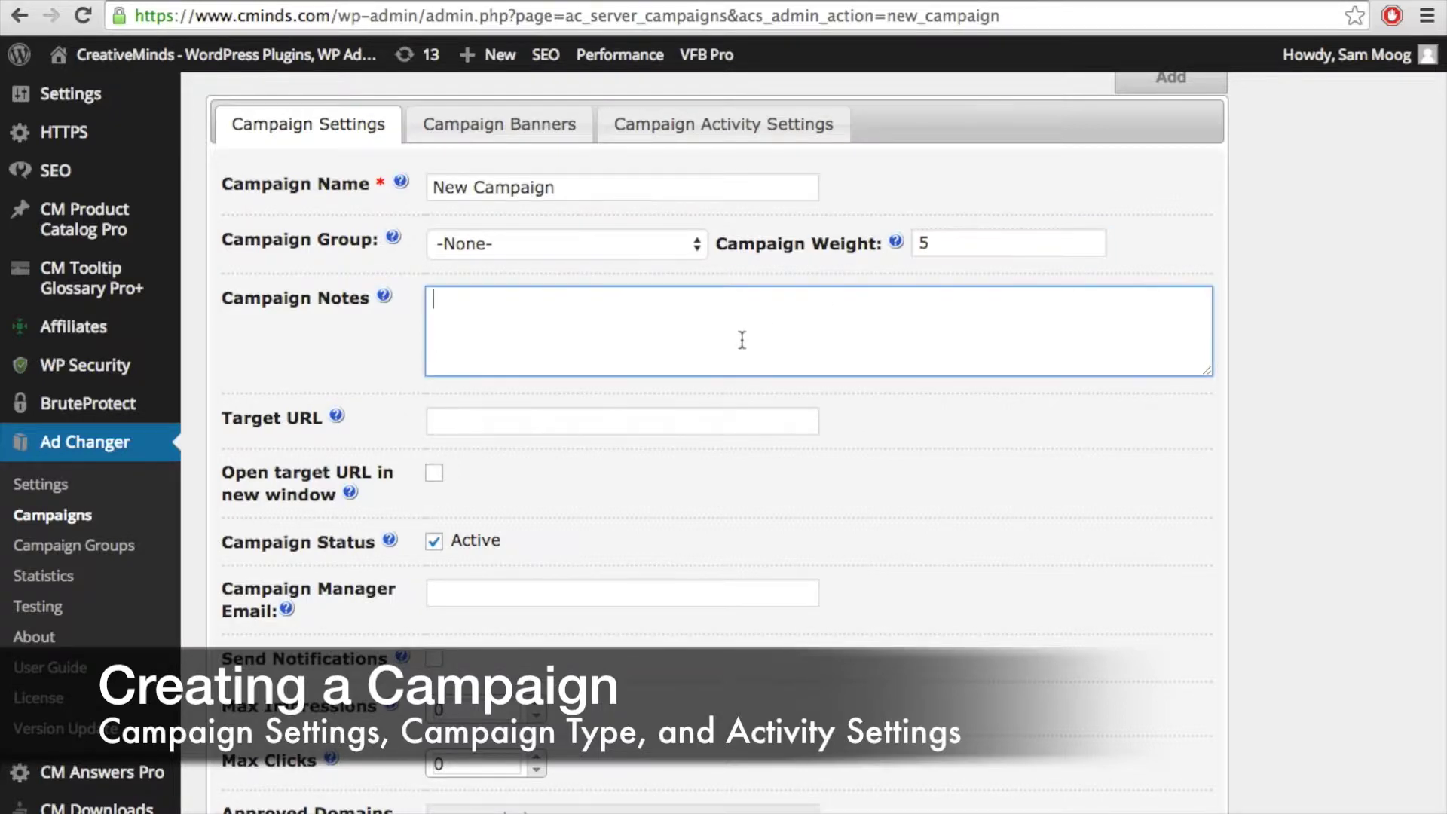
pyautogui.scroll(-2, 387, 413)
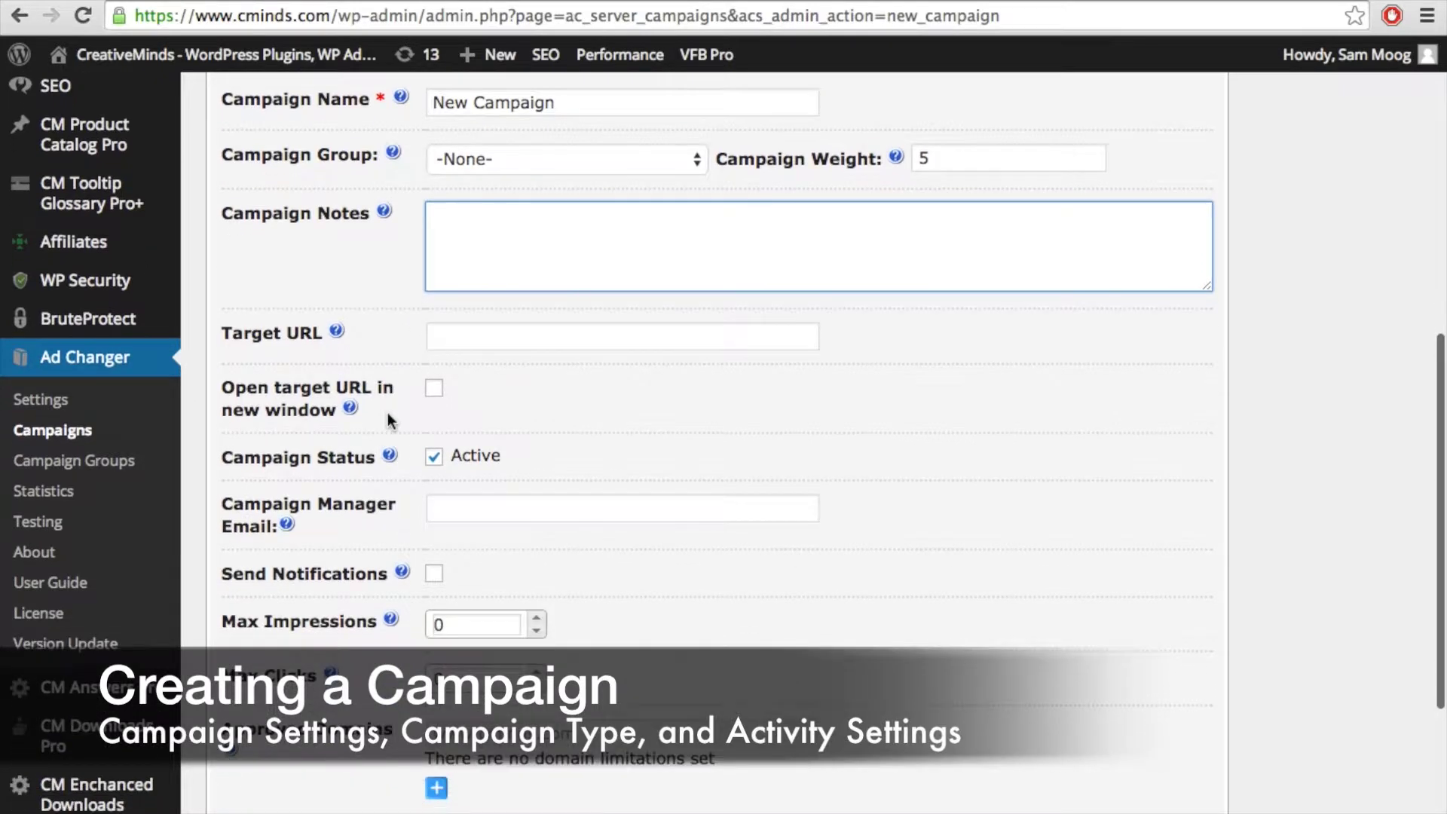
pyautogui.click(456, 338)
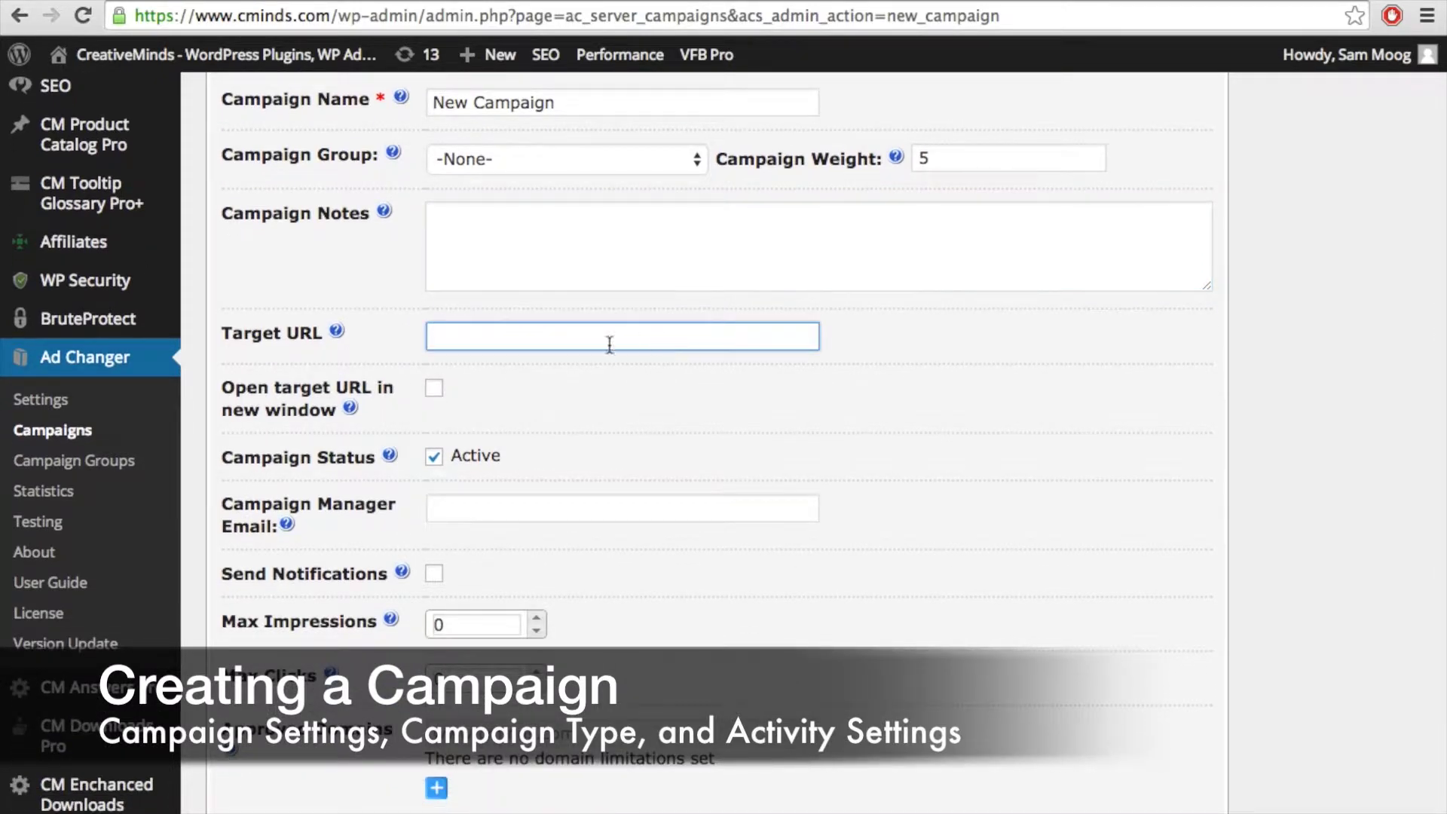
pyautogui.click(434, 388)
pyautogui.click(435, 391)
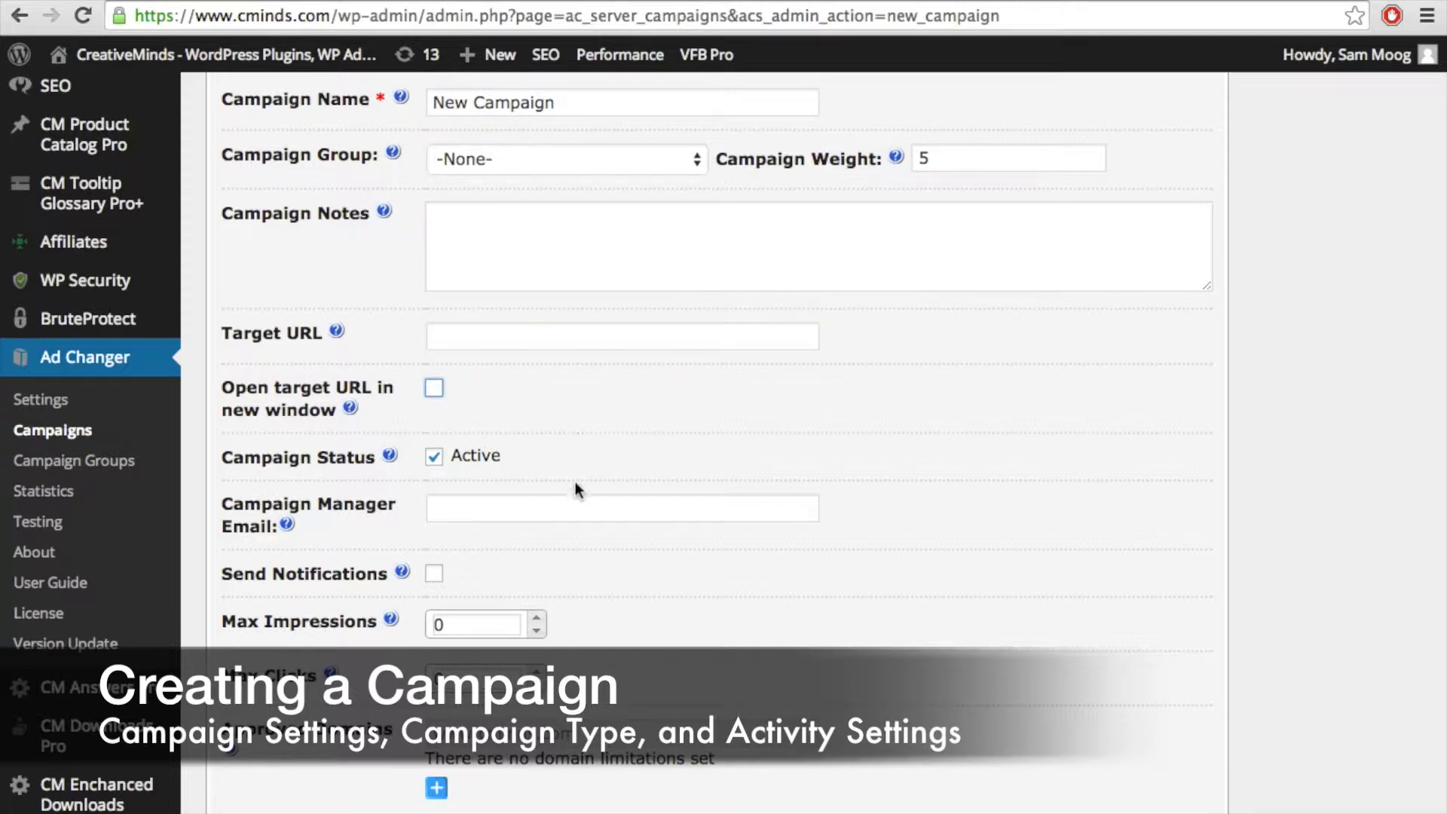
pyautogui.click(436, 461)
pyautogui.click(436, 461)
pyautogui.scroll(-2, 592, 526)
# Step: Turn on Send Notifications for the campaign
pyautogui.click(509, 403)
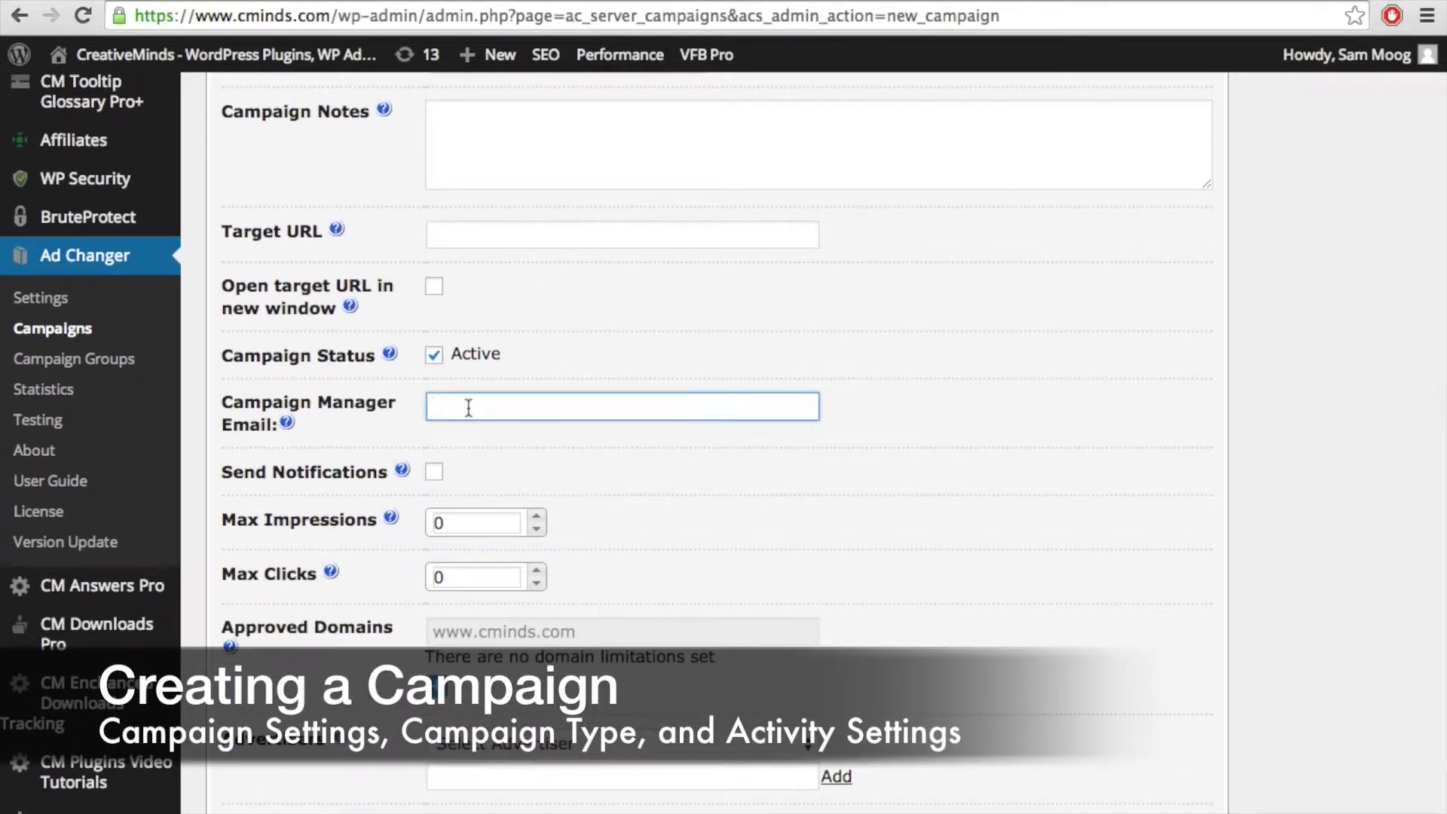
pyautogui.click(435, 473)
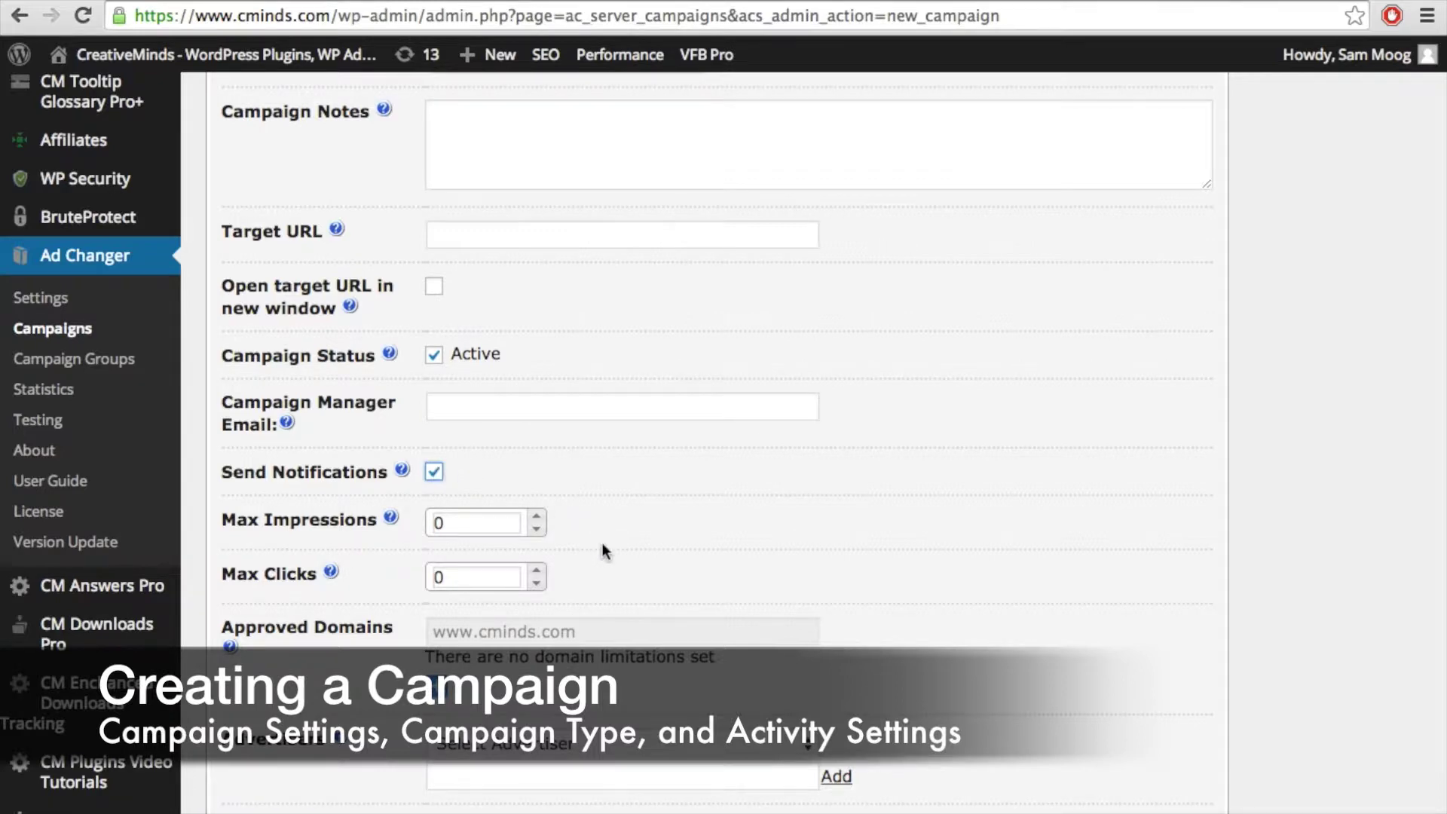
pyautogui.scroll(-2, 603, 542)
pyautogui.scroll(-1, 603, 543)
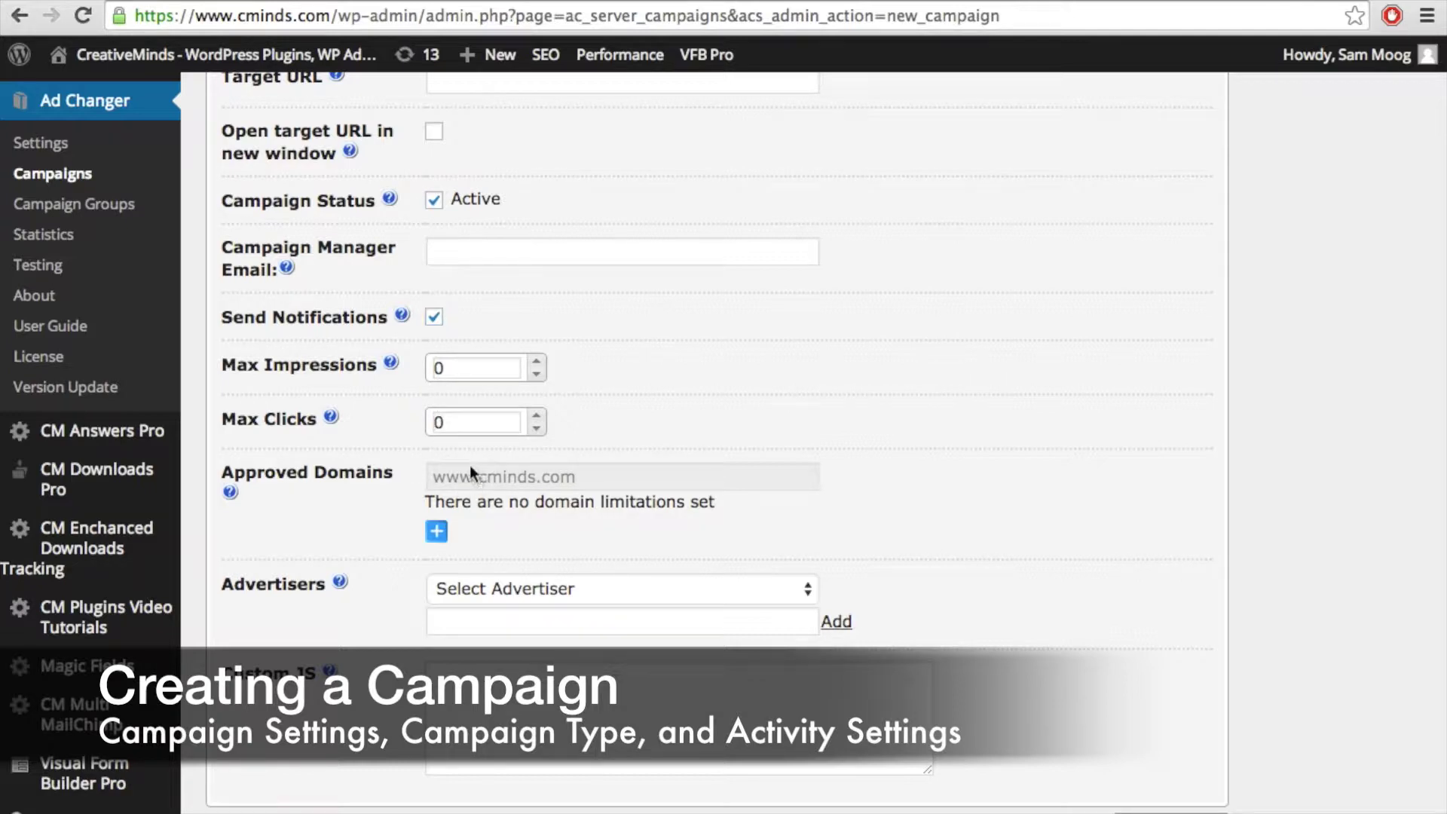
# Step: Add two blank Approved Domains rows and open the Select Advertiser list
pyautogui.click(437, 540)
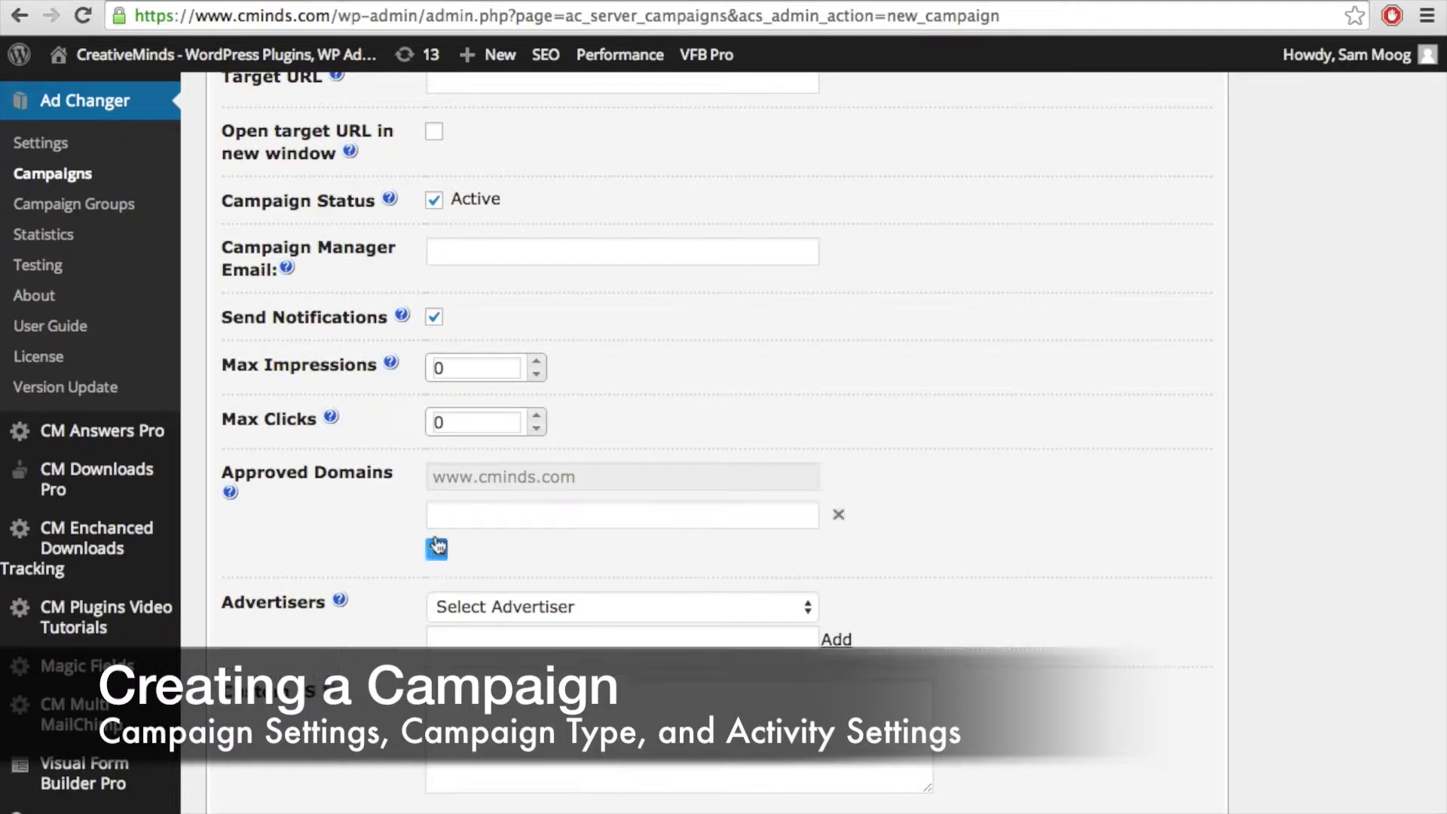
pyautogui.click(498, 520)
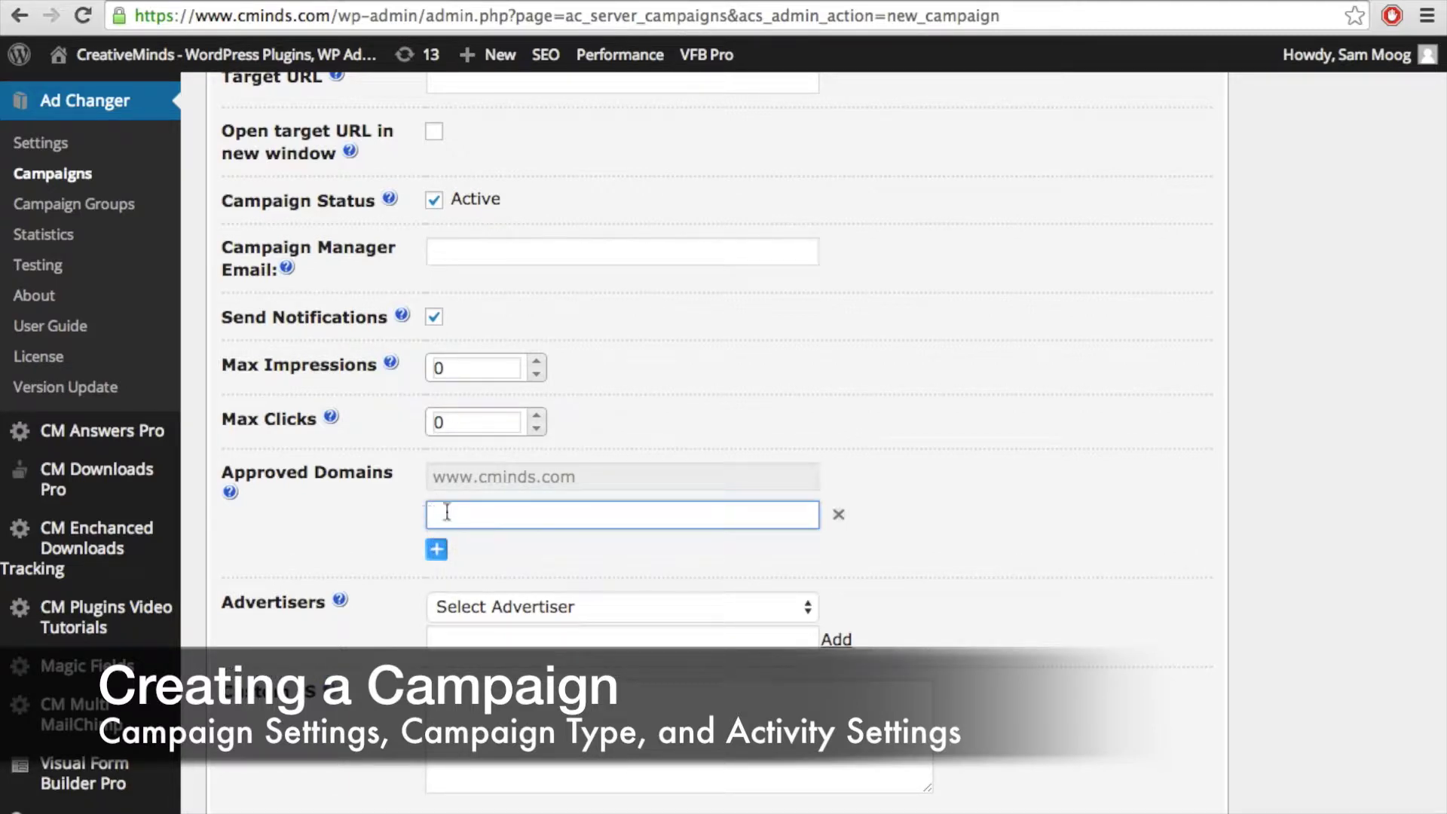
pyautogui.click(436, 549)
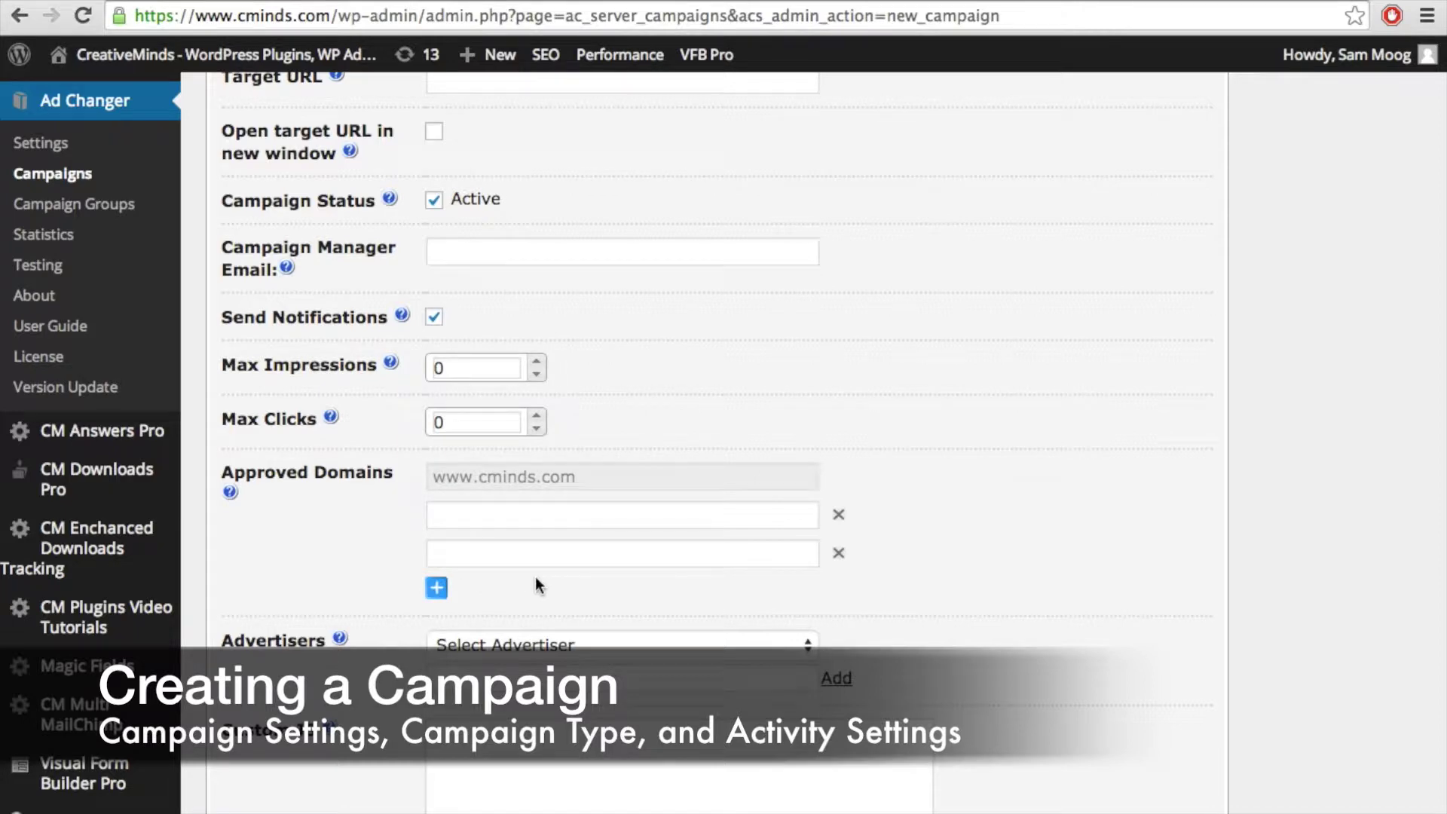
pyautogui.scroll(-3, 536, 581)
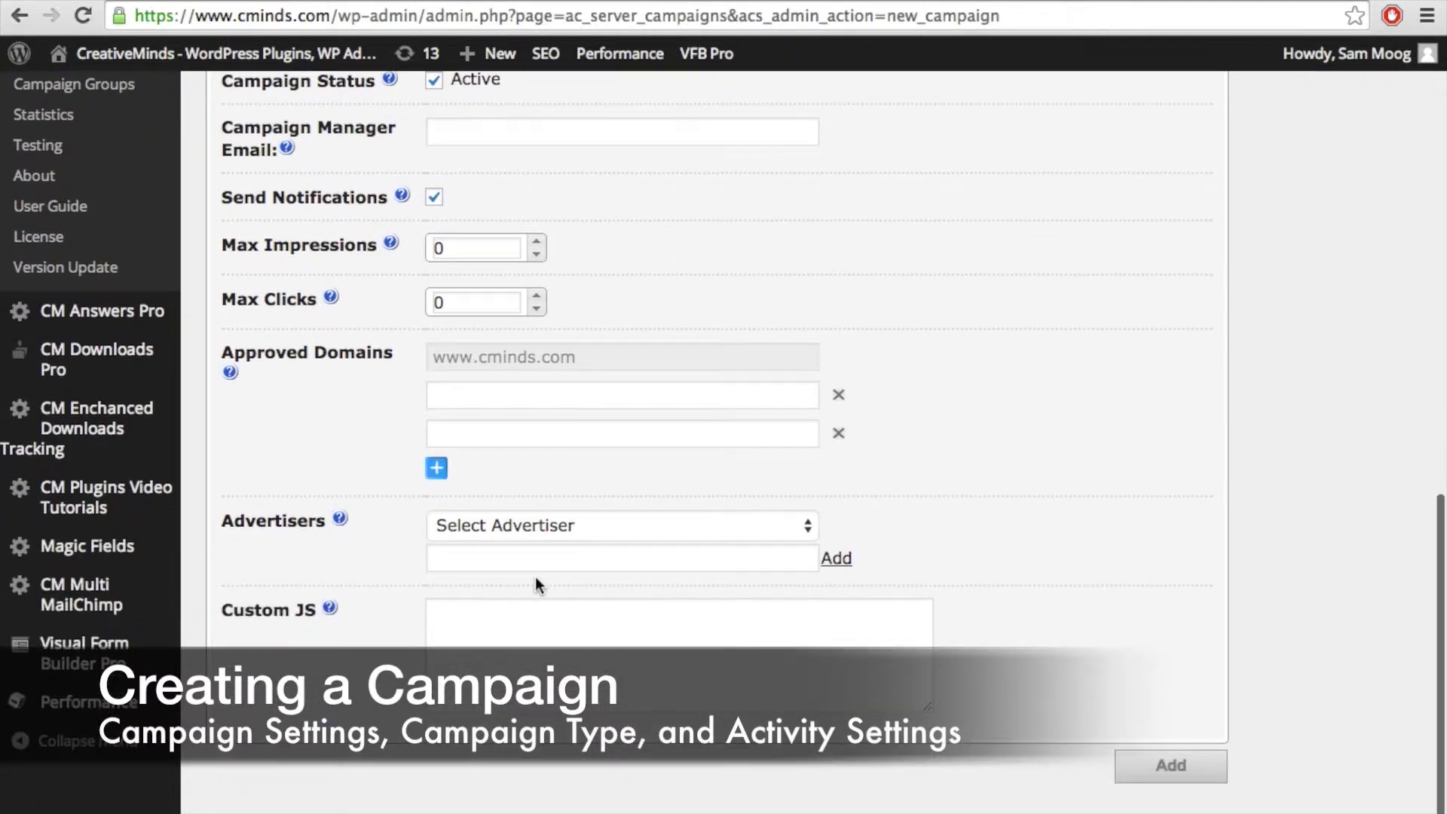
pyautogui.click(526, 526)
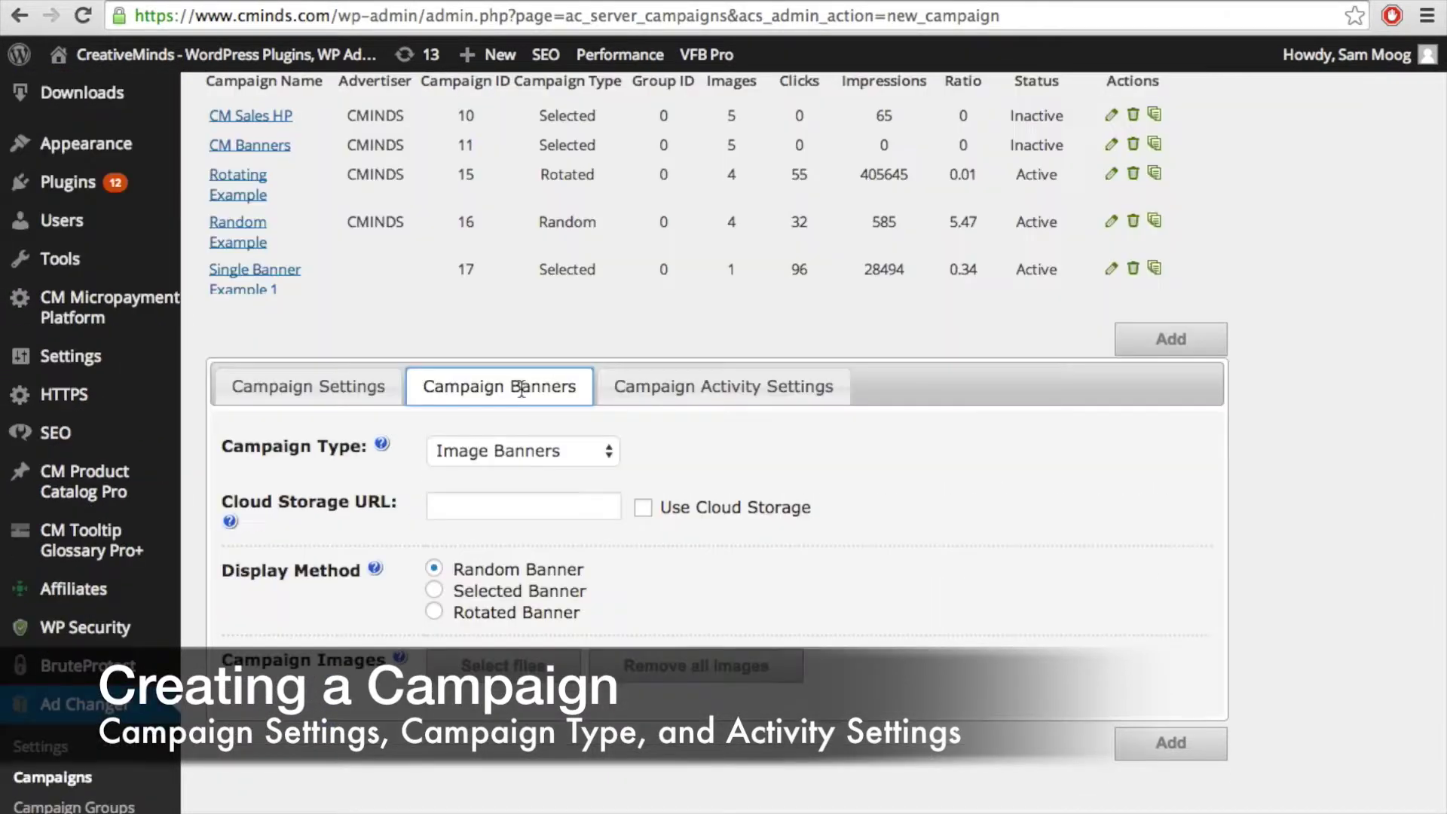
# Step: Keep Image Banners as the campaign type and try the Use Cloud Storage URL option
pyautogui.click(505, 451)
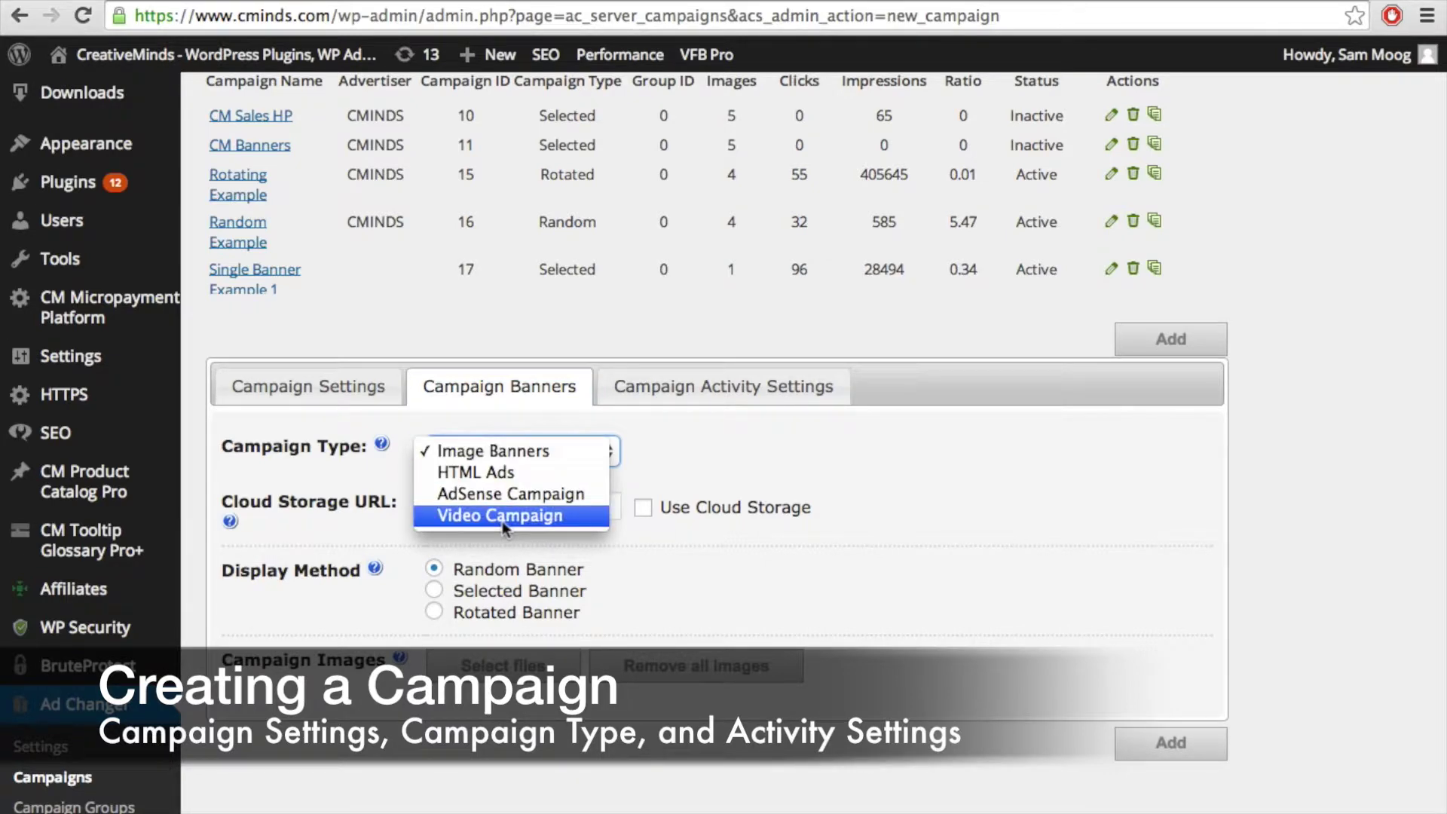
pyautogui.click(503, 452)
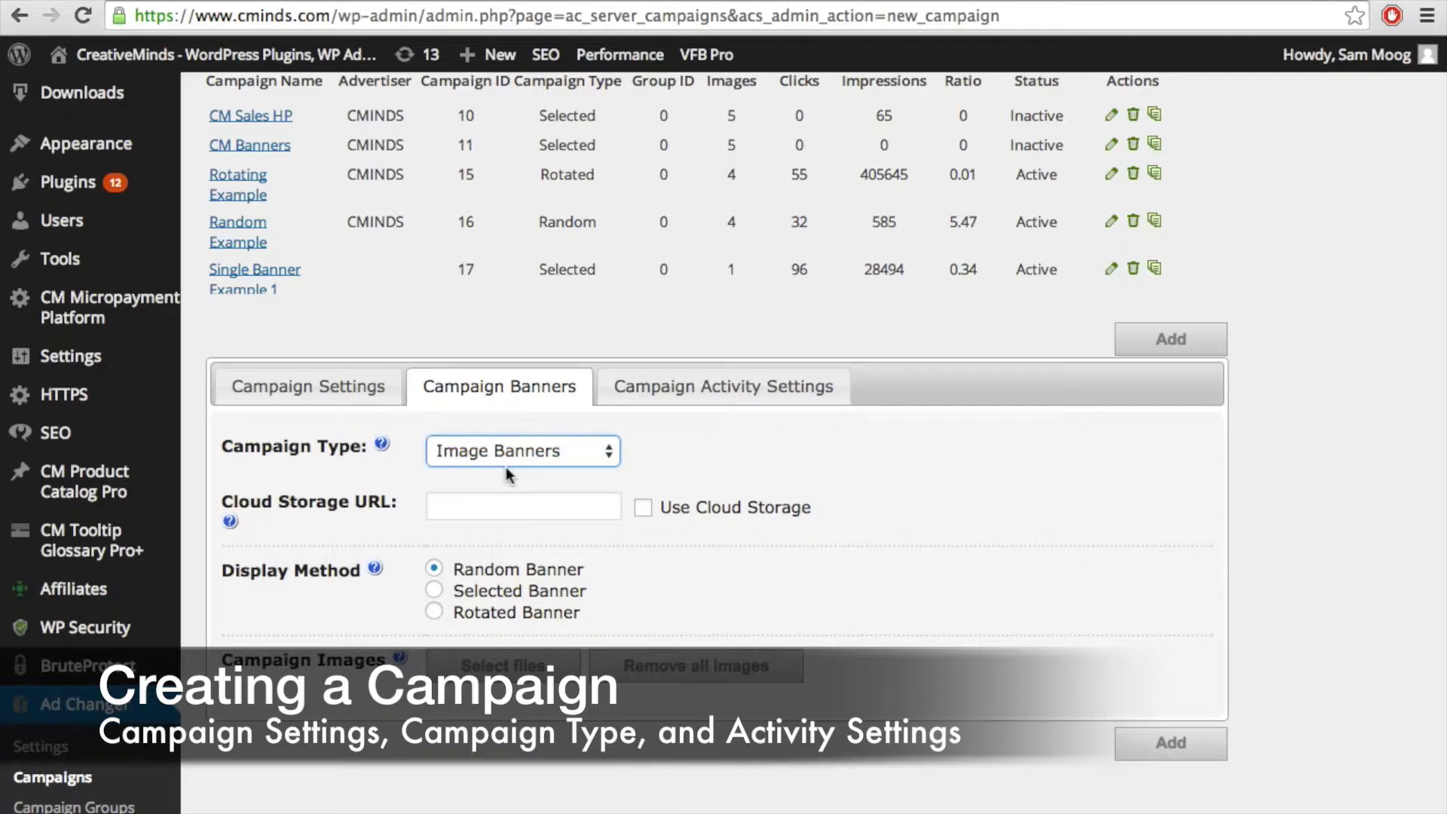
pyautogui.click(644, 509)
pyautogui.click(540, 503)
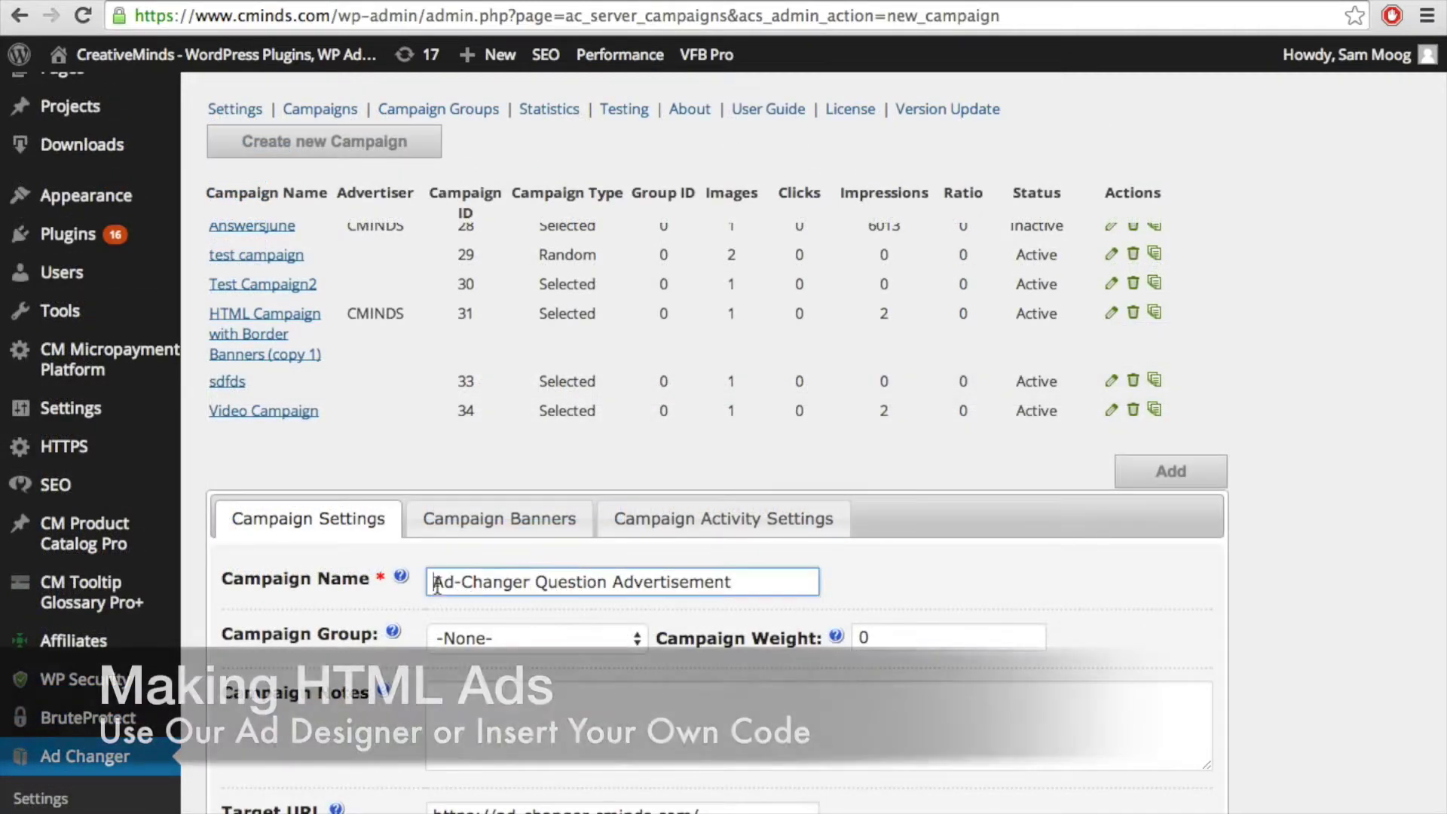
# Step: Put the campaign in Test Campaign Groups and change its weight to 30
pyautogui.moveTo(432, 582); pyautogui.dragTo(740, 582)
pyautogui.click(740, 582)
pyautogui.click(616, 649)
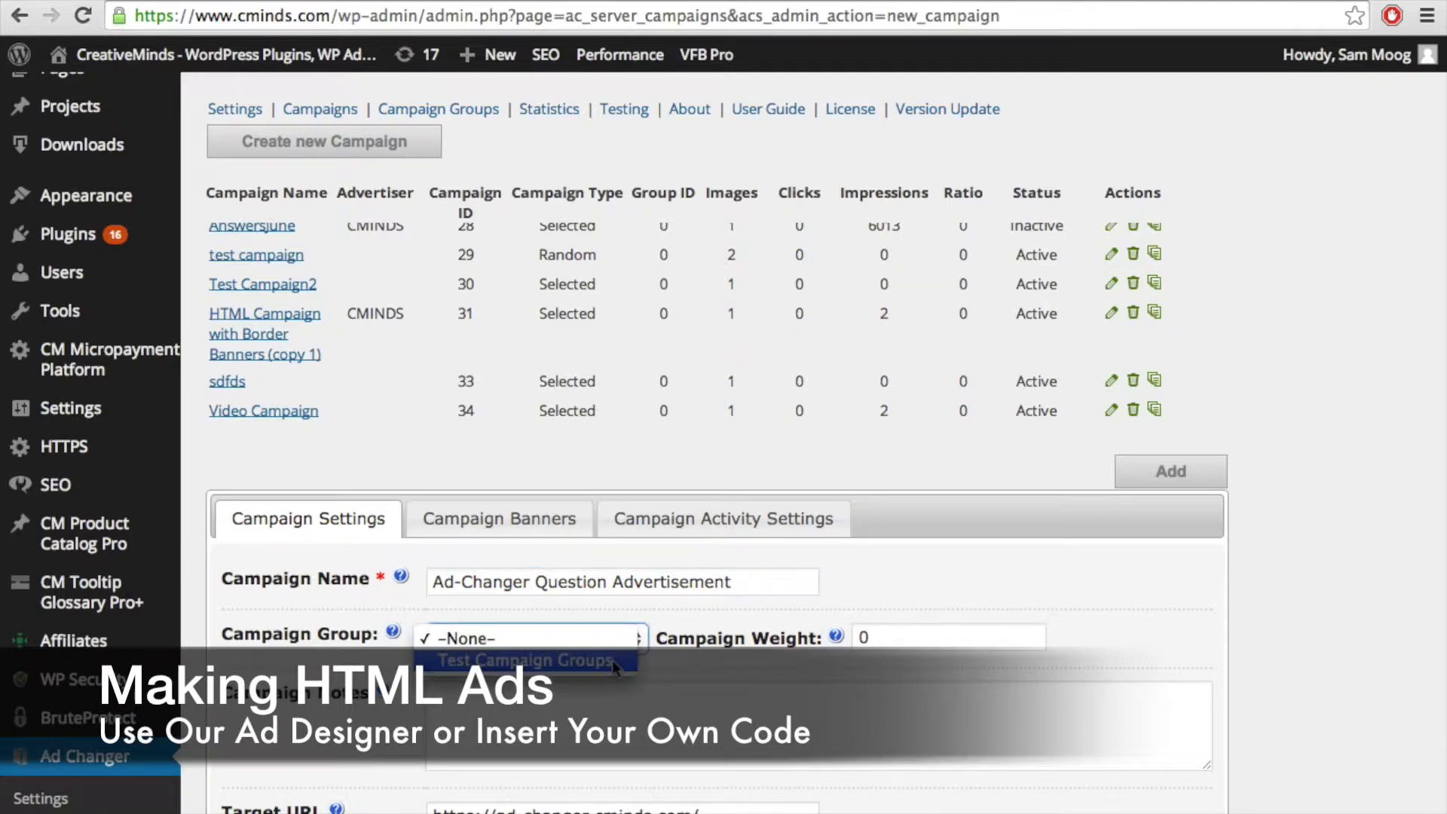
pyautogui.click(612, 661)
pyautogui.click(867, 637)
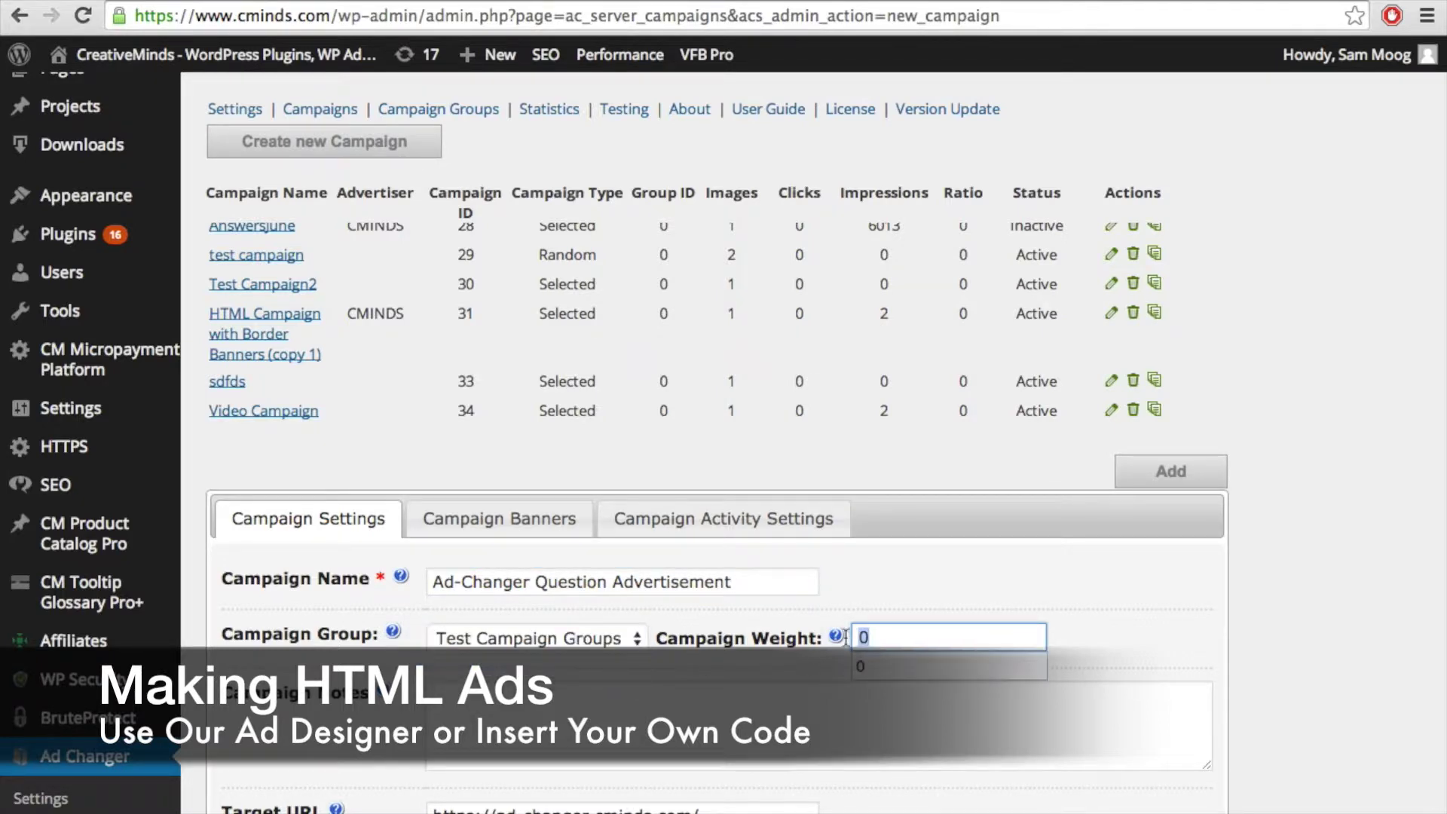
pyautogui.write('3')
pyautogui.click(1245, 713)
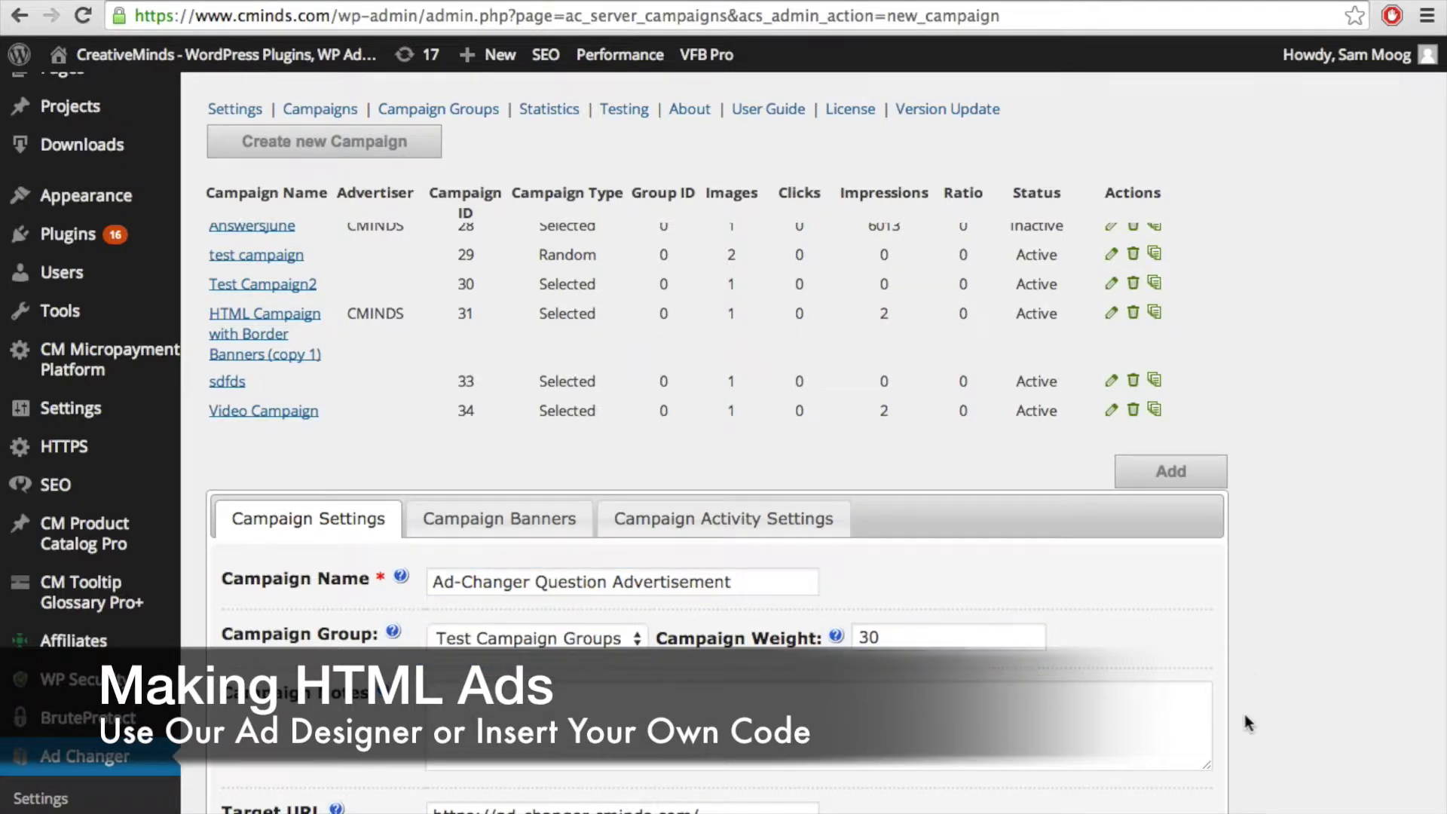
# Step: Confirm weight 30 and switch the display method to Selected Banner
pyautogui.scroll(-4, 1245, 716)
pyautogui.moveTo(529, 562); pyautogui.dragTo(593, 562)
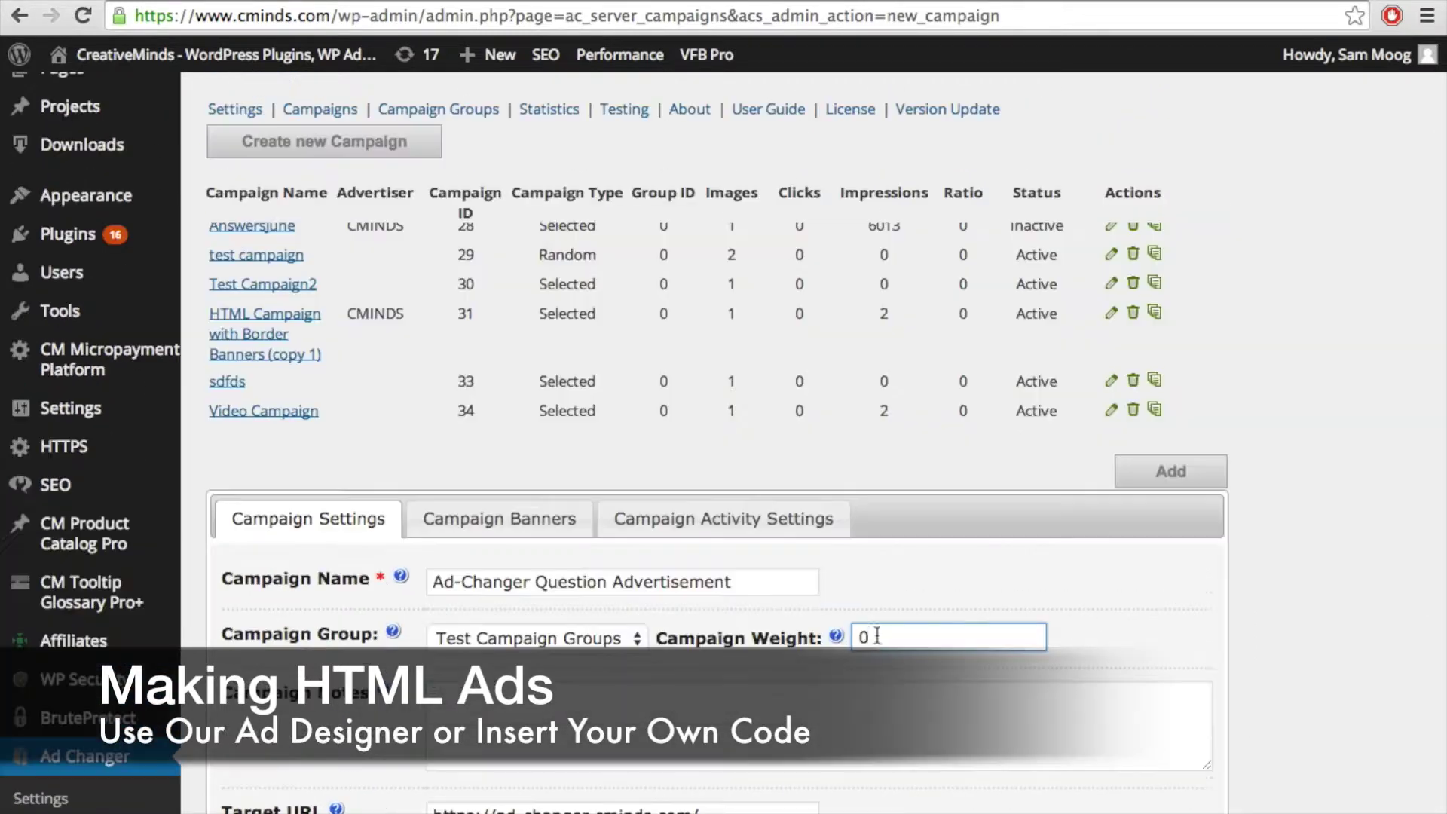
pyautogui.click(864, 637)
pyautogui.write('3')
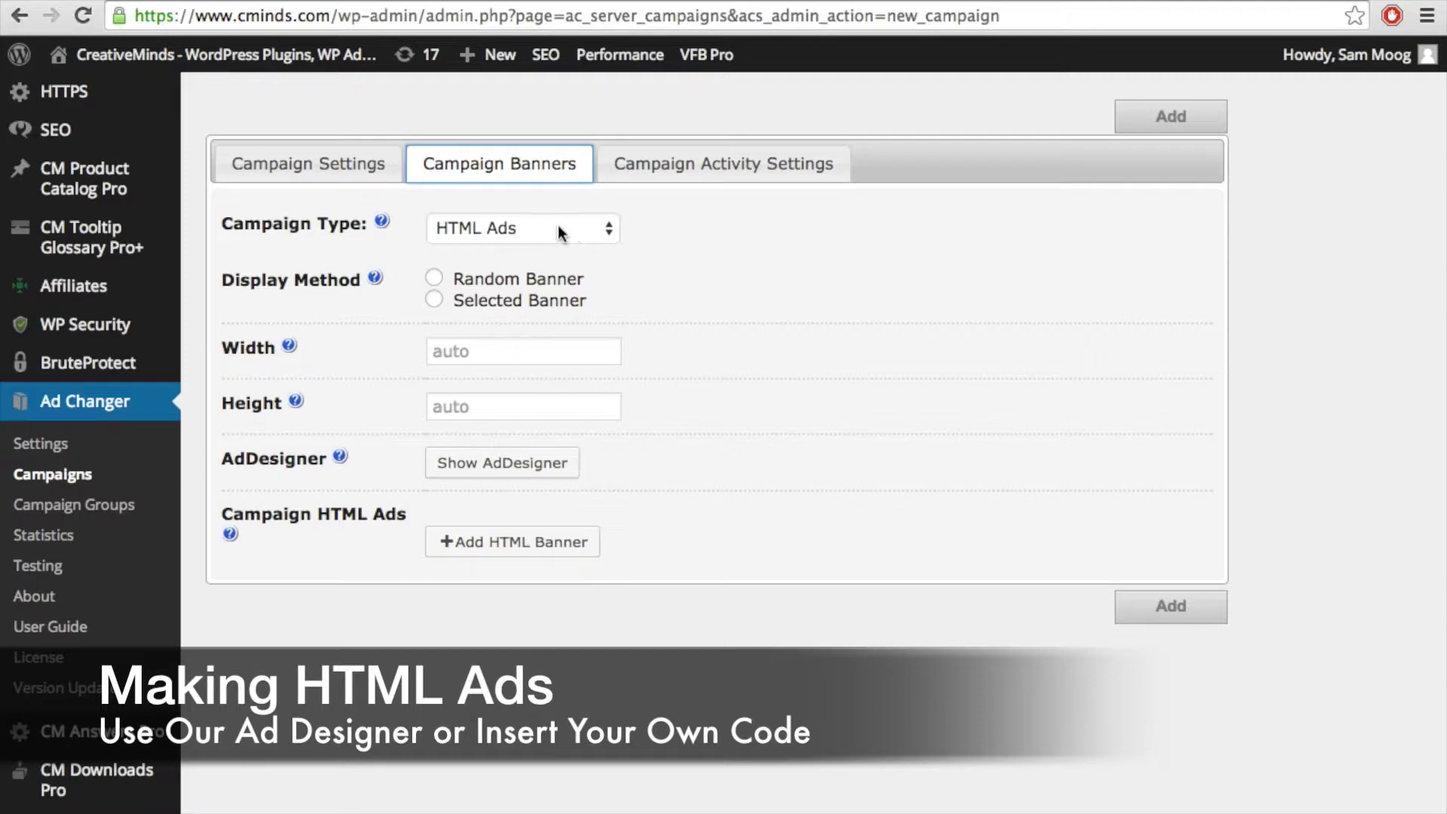
pyautogui.click(436, 300)
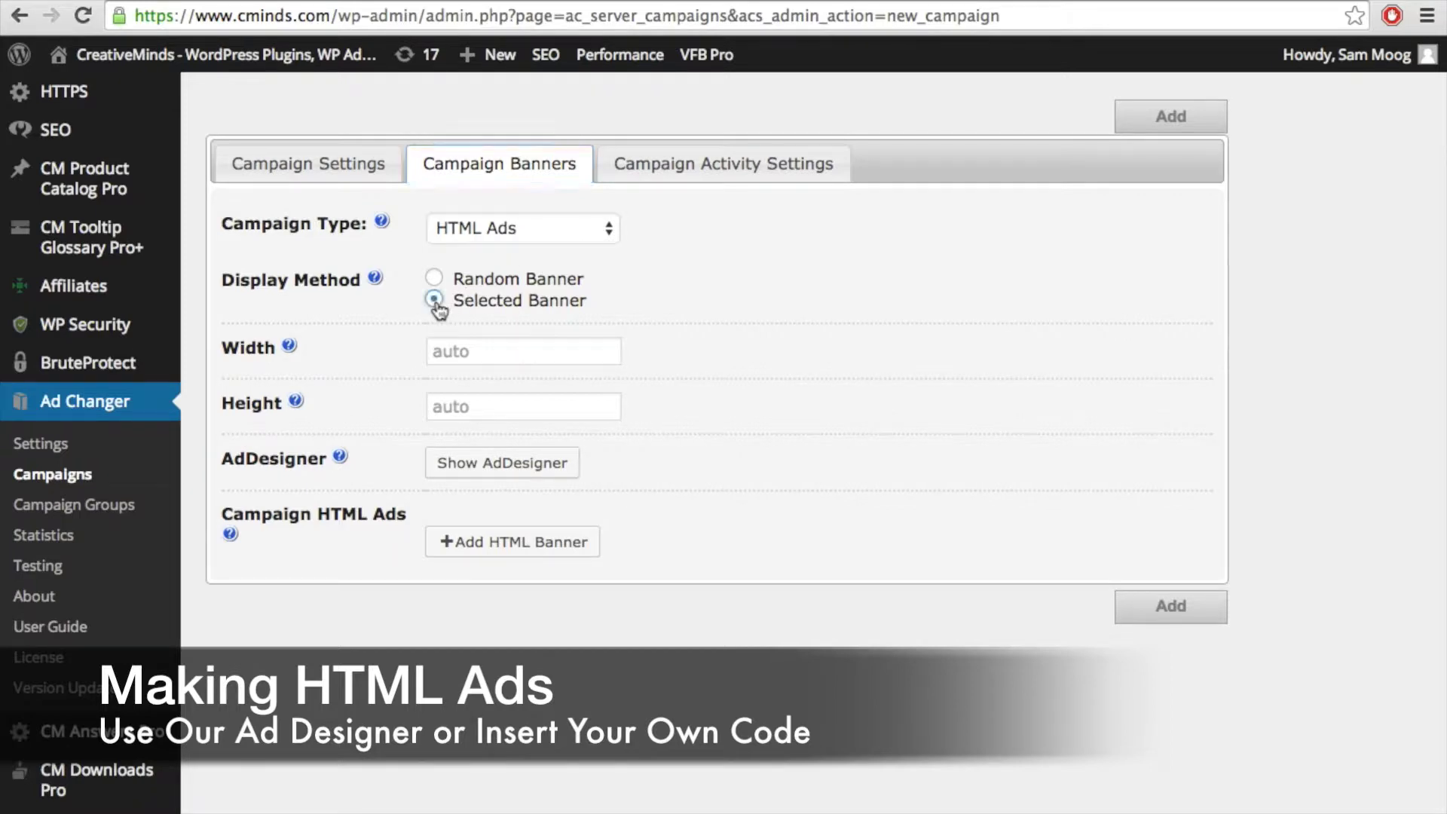
pyautogui.click(480, 465)
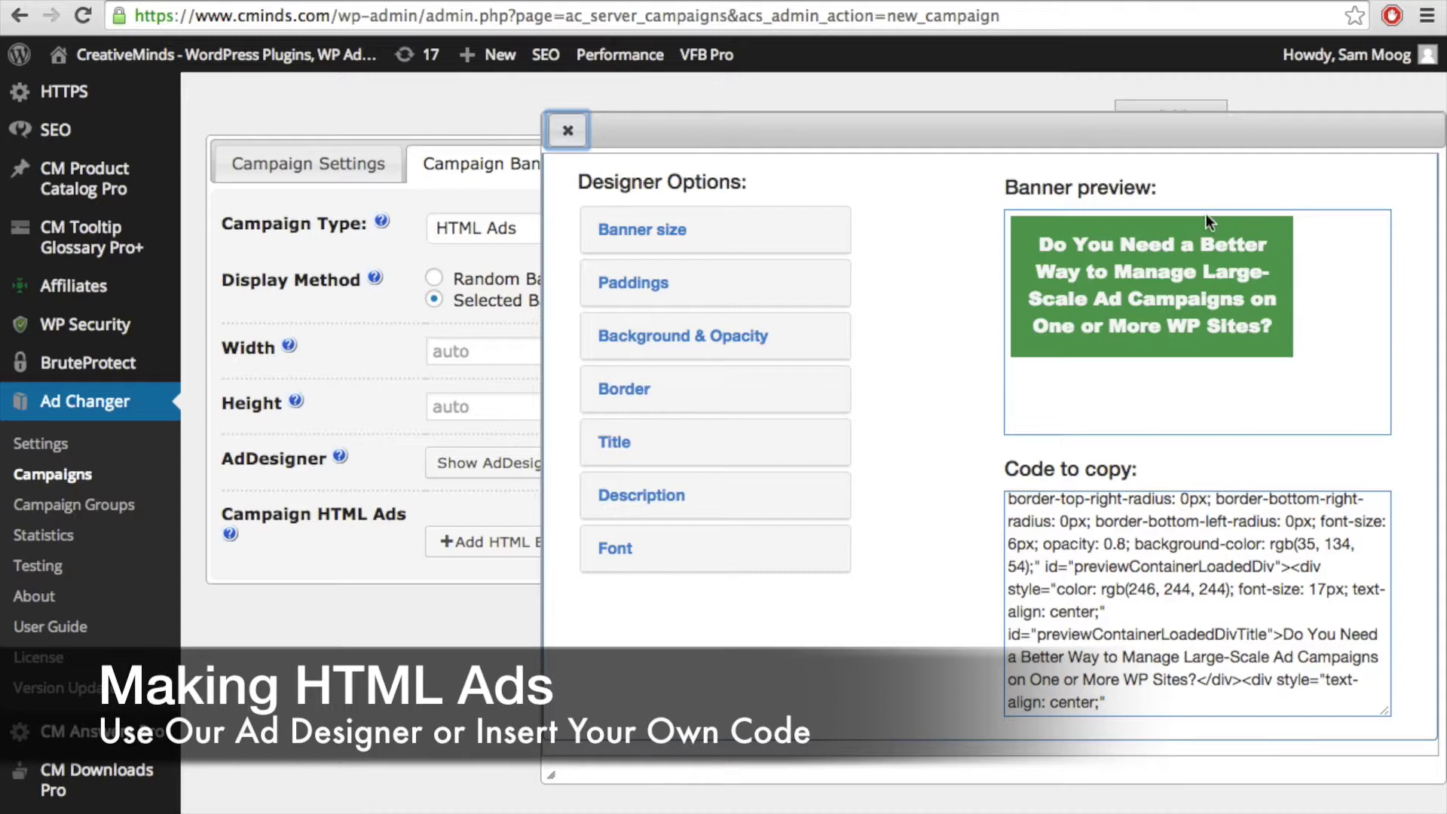
# Step: Select the green question banner's HTML code in the AdDesigner, then close it
pyautogui.click(1154, 510)
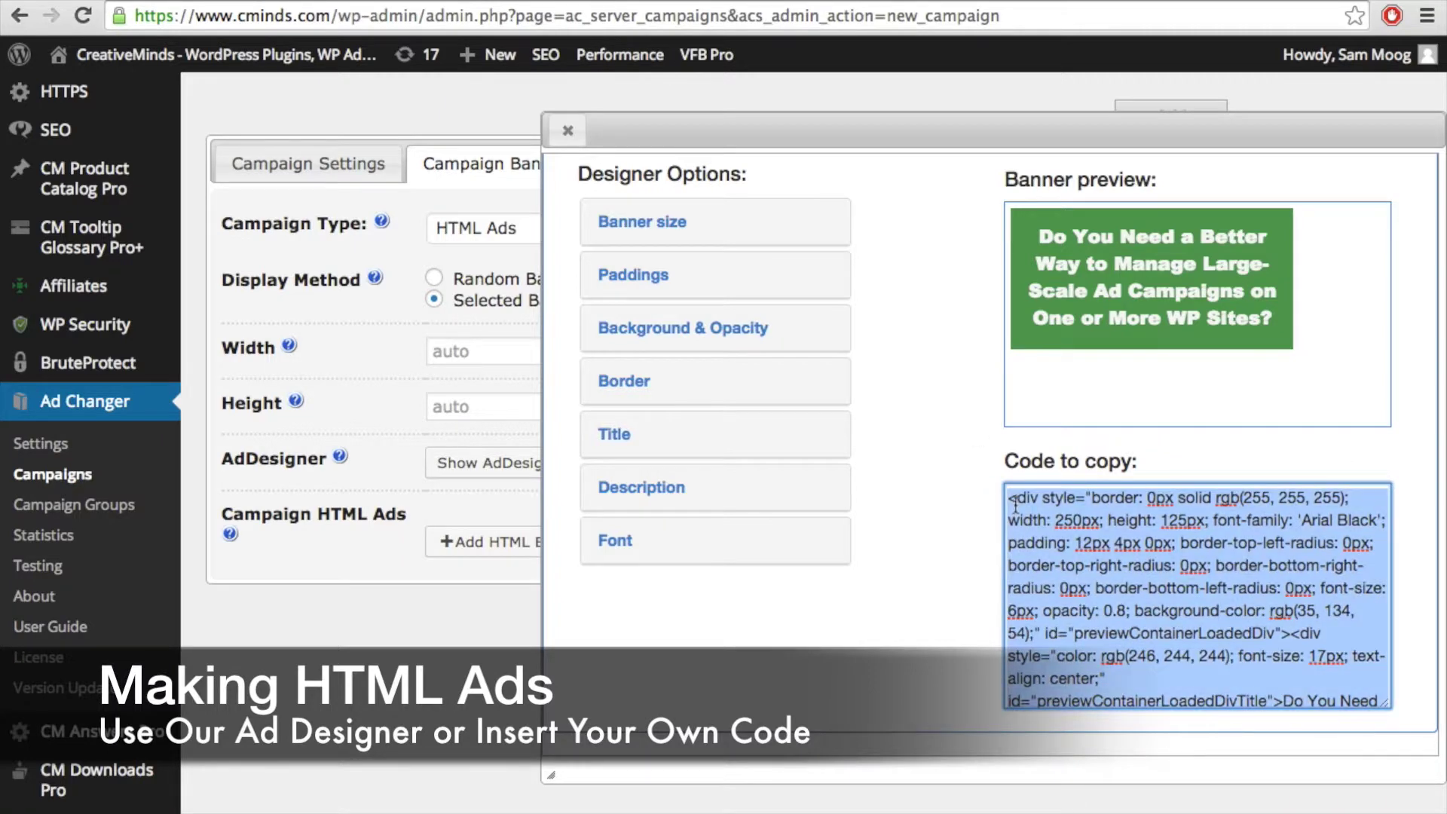
pyautogui.click(567, 130)
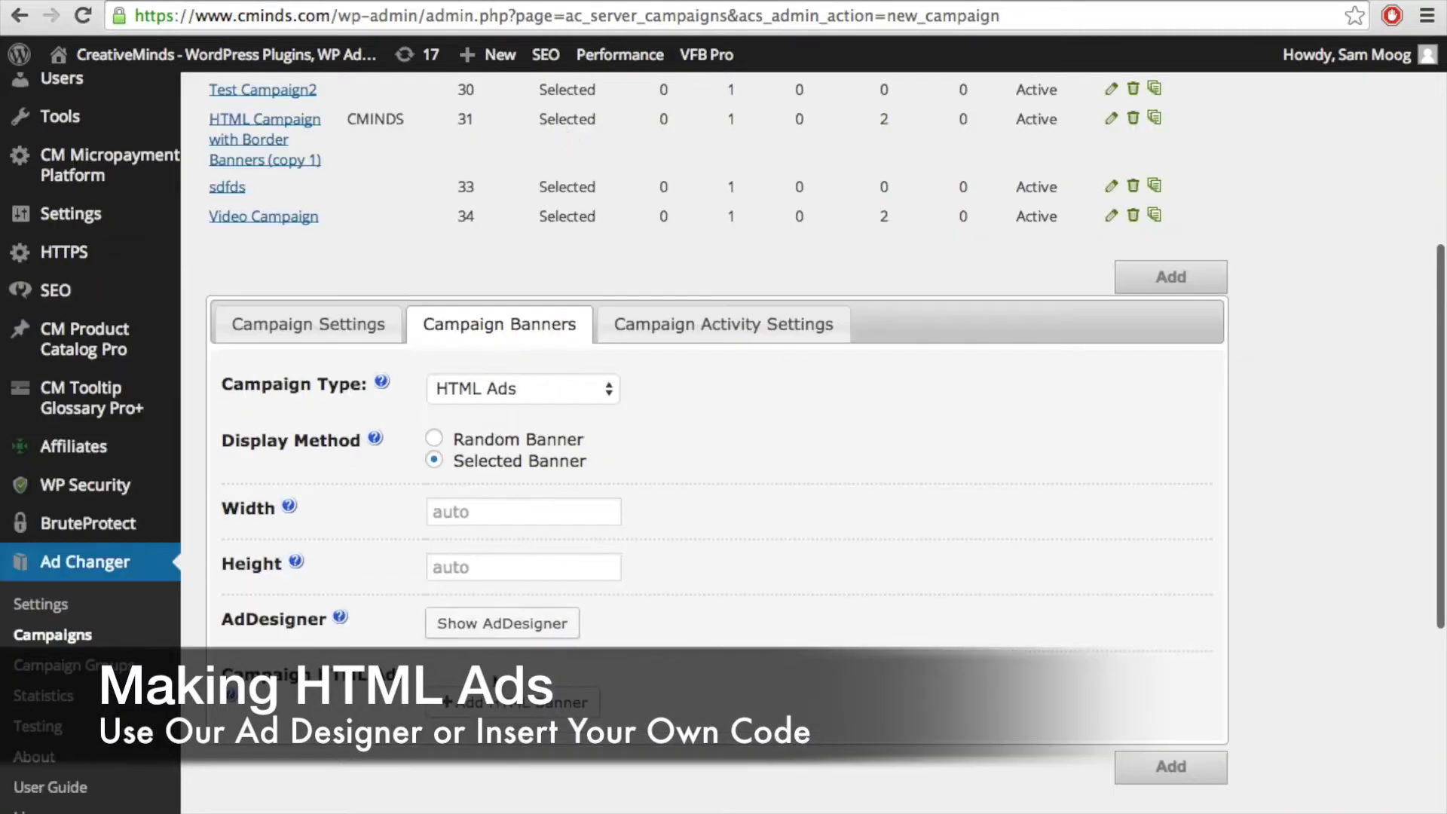
pyautogui.click(483, 708)
# Step: Paste the designer code into the first HTML banner with target URL ad-changer.cminds.com
pyautogui.scroll(-4, 573, 573)
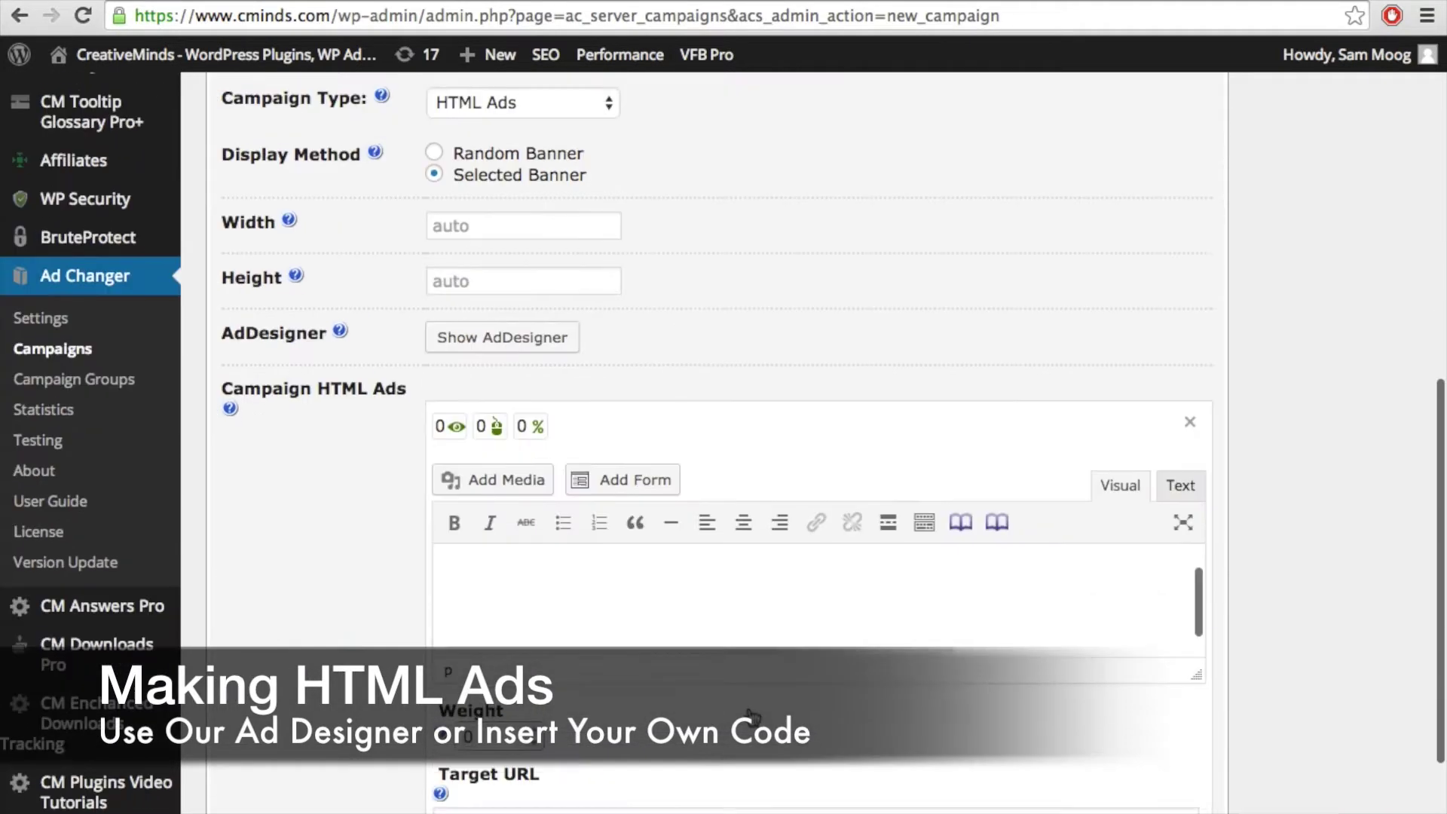
pyautogui.click(468, 561)
pyautogui.hotkey('ctrl', 'v')
pyautogui.scroll(-3, 398, 700)
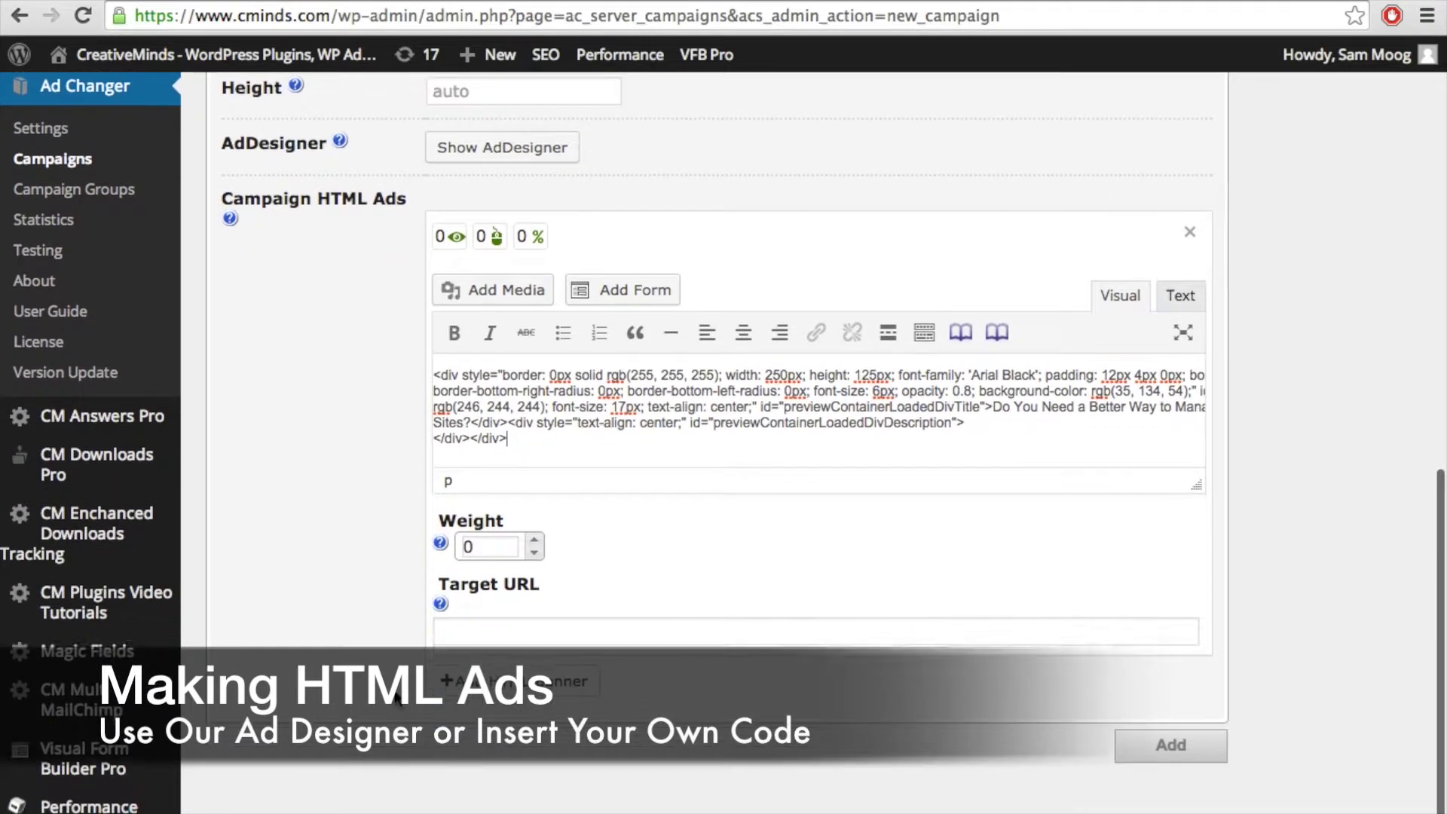
pyautogui.click(481, 633)
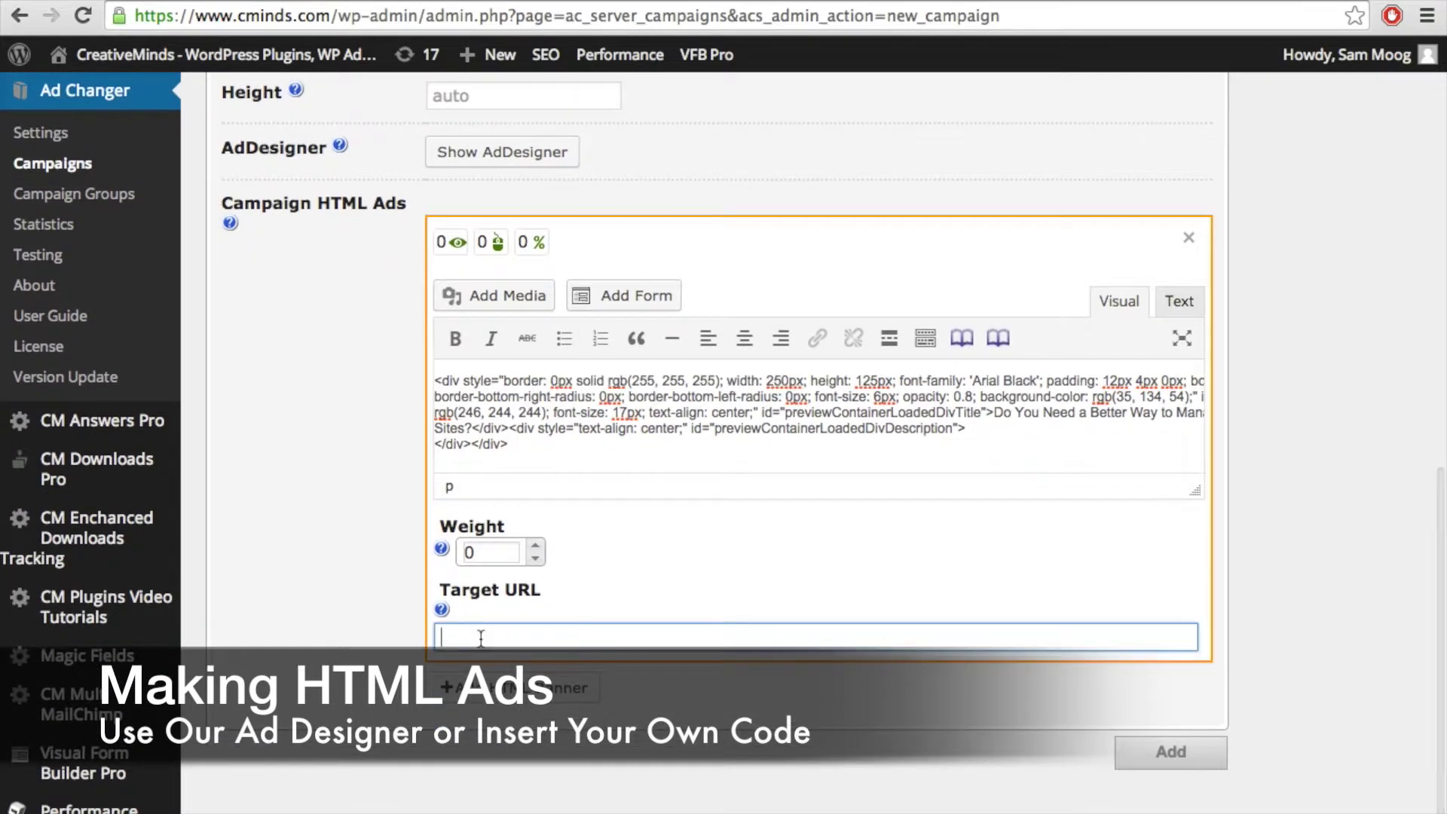
pyautogui.write('ad-changer.cminds.com')
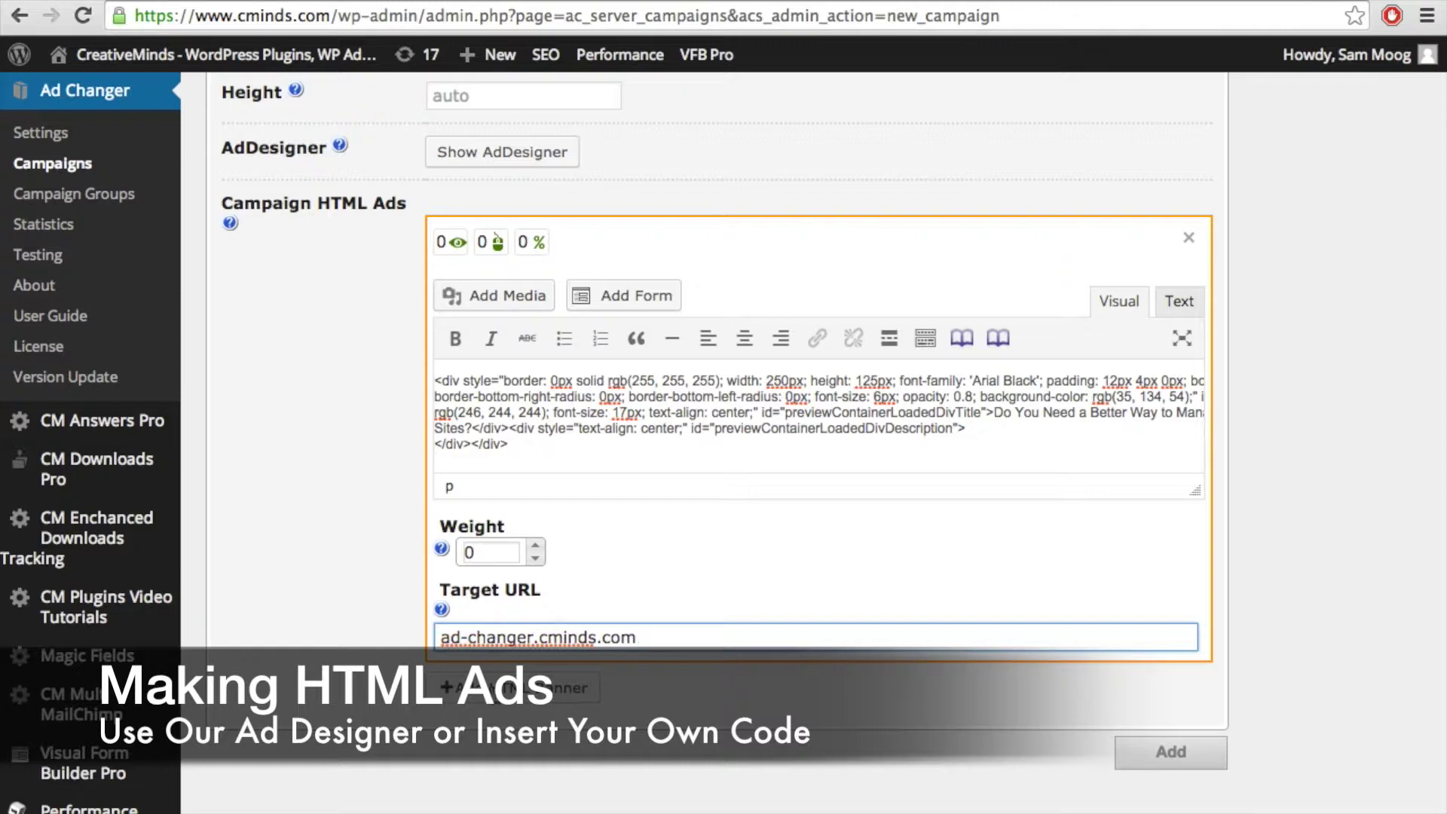
# Step: Add a second HTML banner with the same code and target URL ad-changer.cminds.com
pyautogui.click(495, 698)
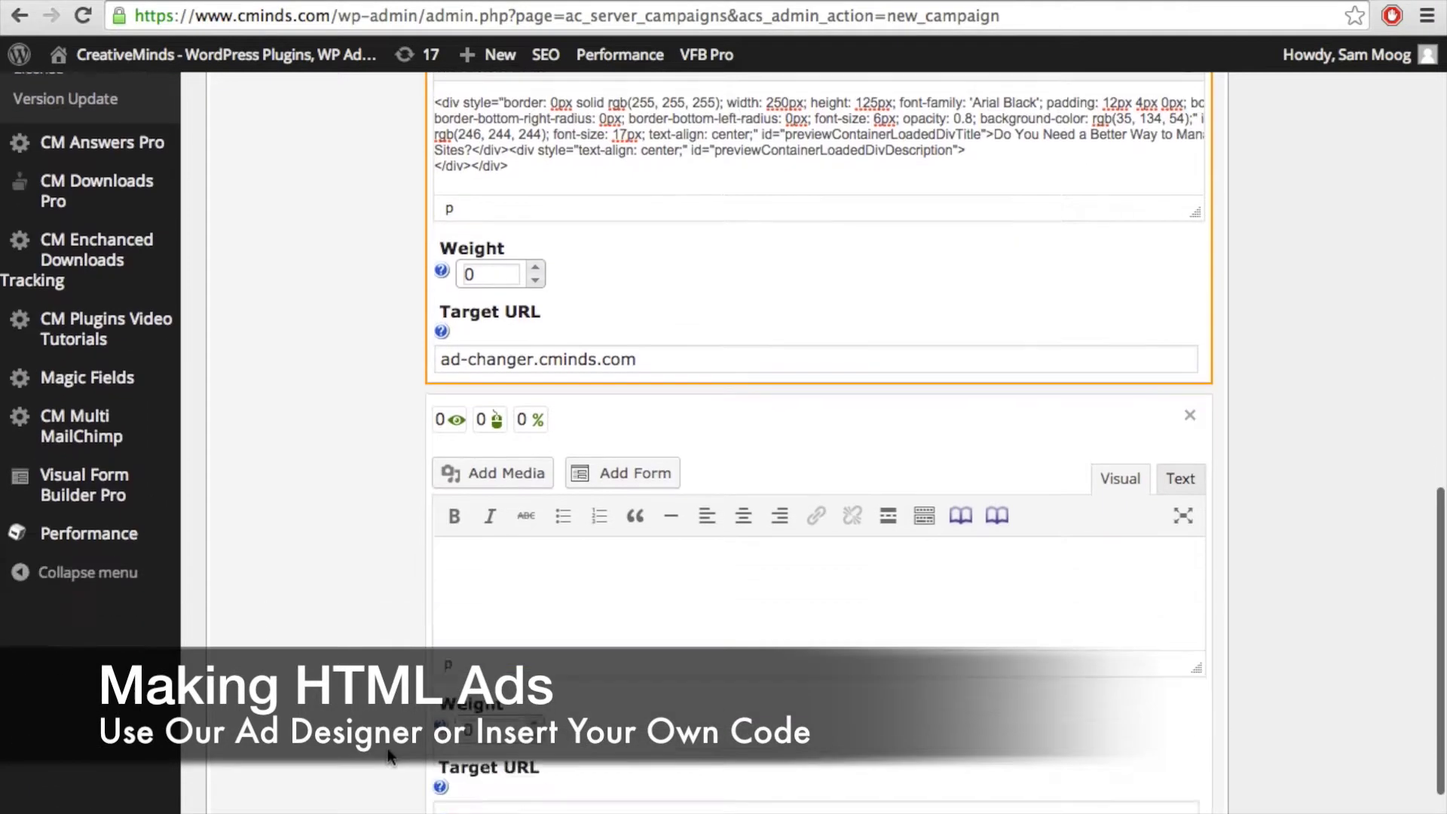
pyautogui.scroll(-1, 391, 757)
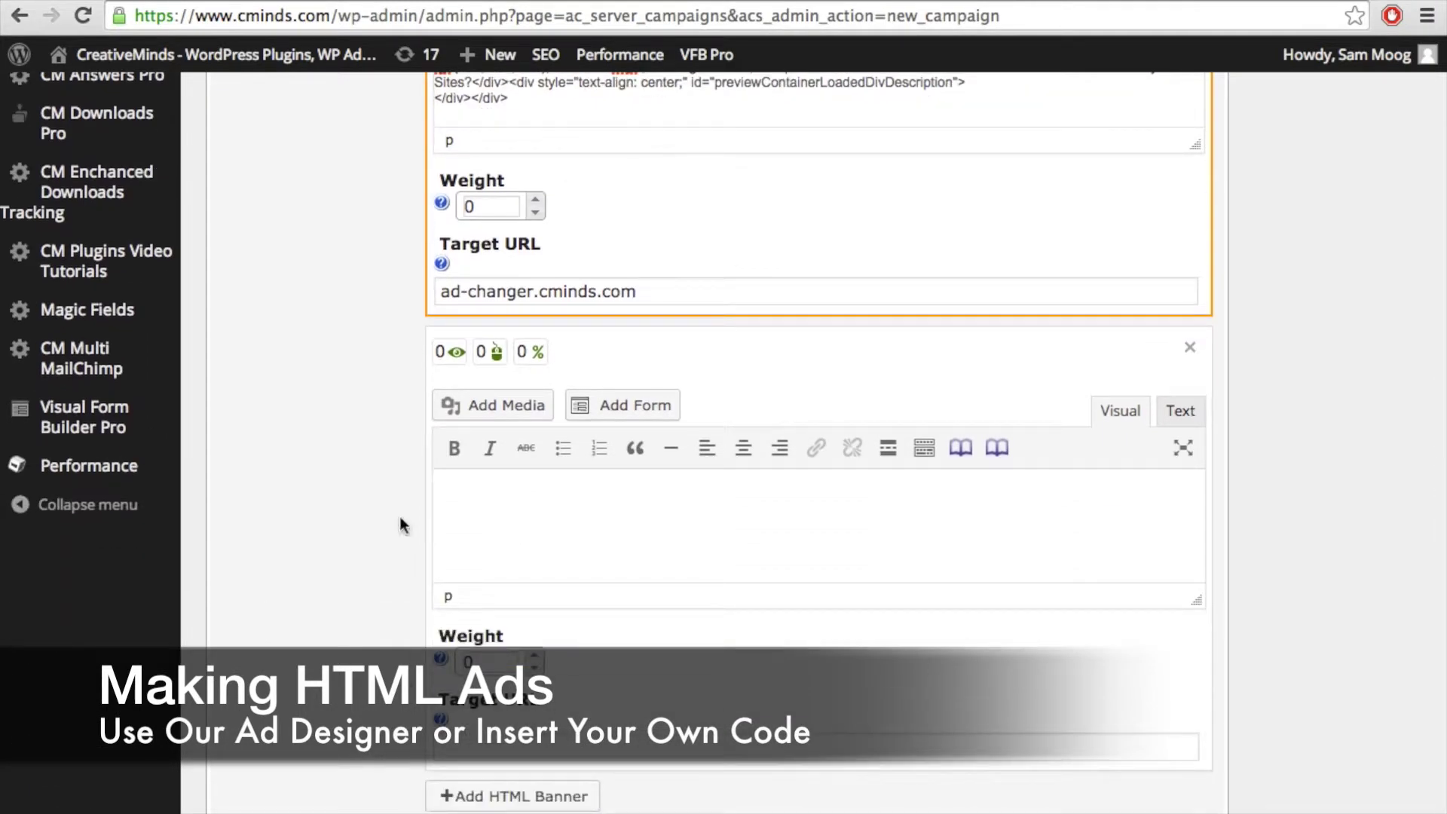
pyautogui.click(467, 497)
pyautogui.hotkey('ctrl', 'v')
pyautogui.click(515, 796)
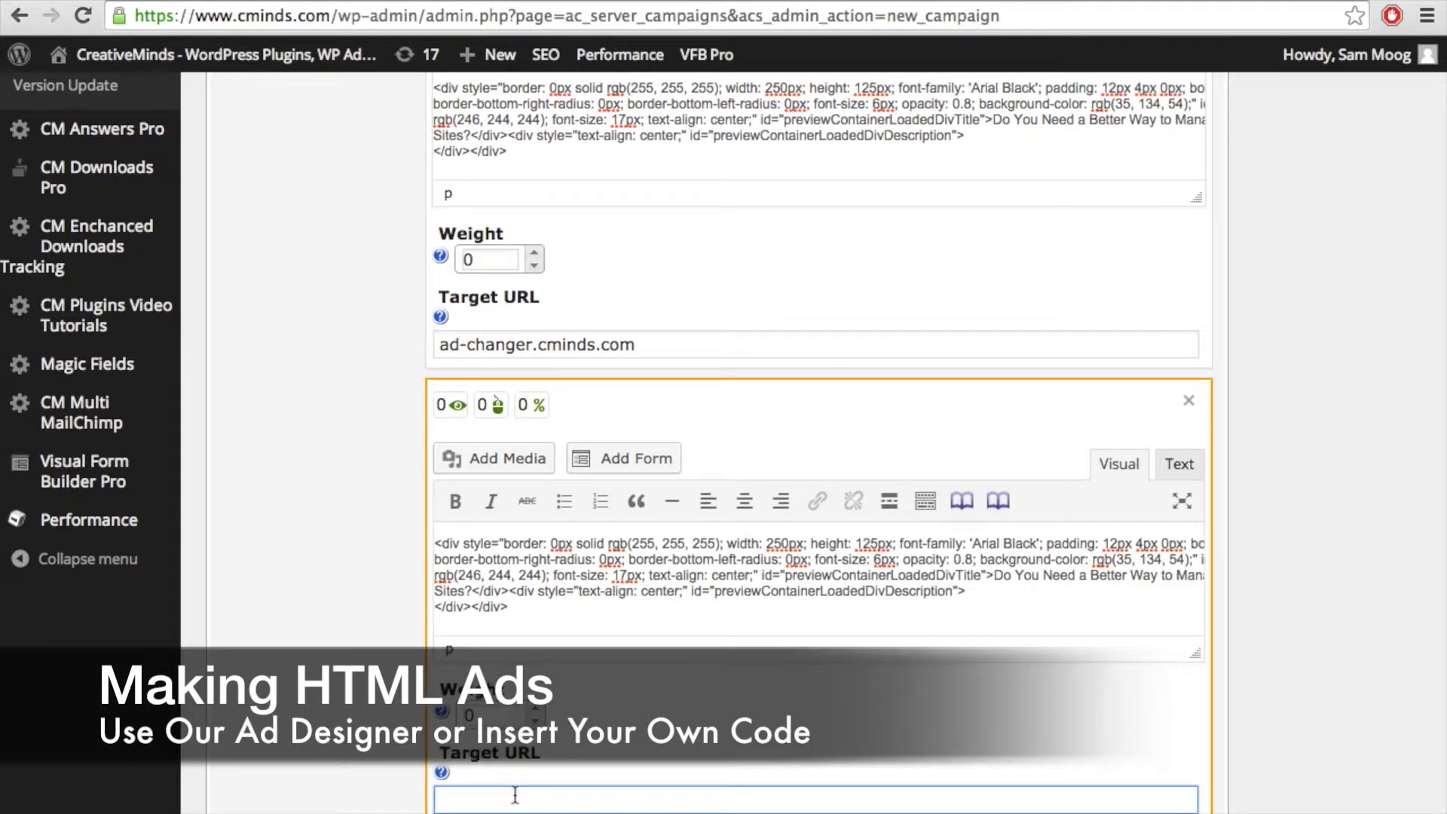
pyautogui.write('ad-changer.cminds.com')
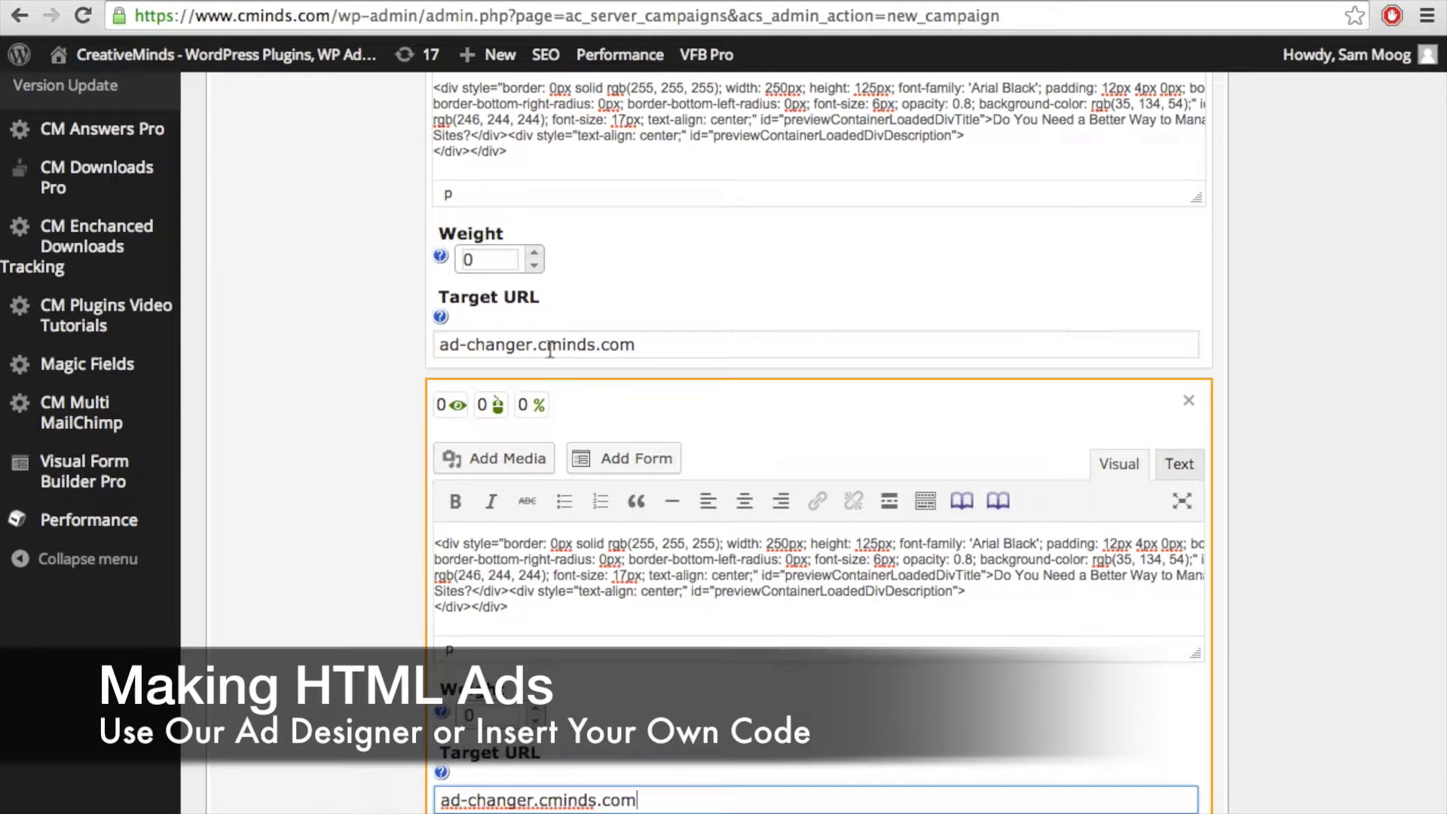
# Step: Set the second banner's weight to 20 and the first banner's weight to 10
pyautogui.doubleClick(533, 714)
pyautogui.write('20')
pyautogui.doubleClick(483, 259)
pyautogui.write('10')
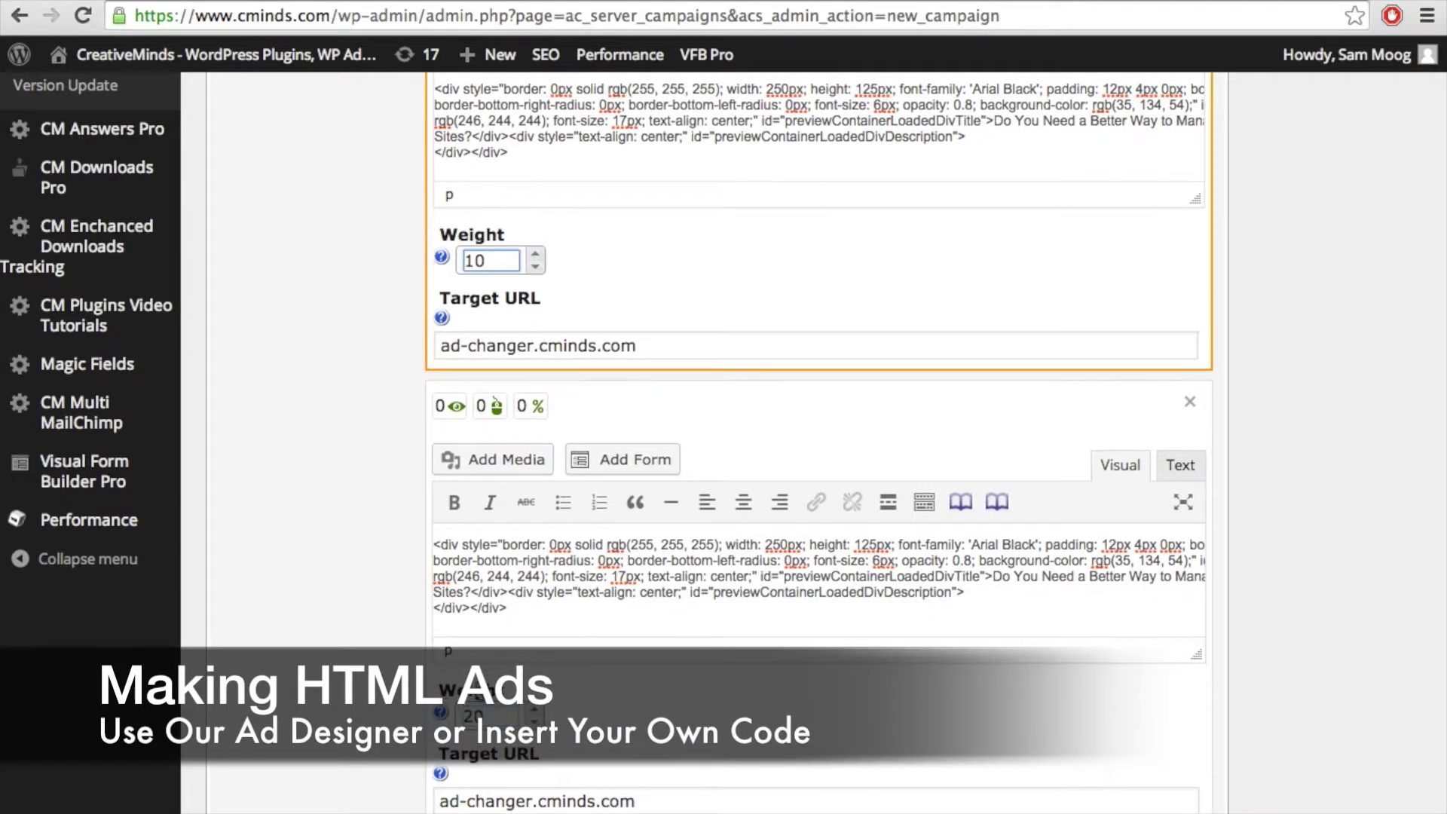
pyautogui.scroll(-3, 354, 564)
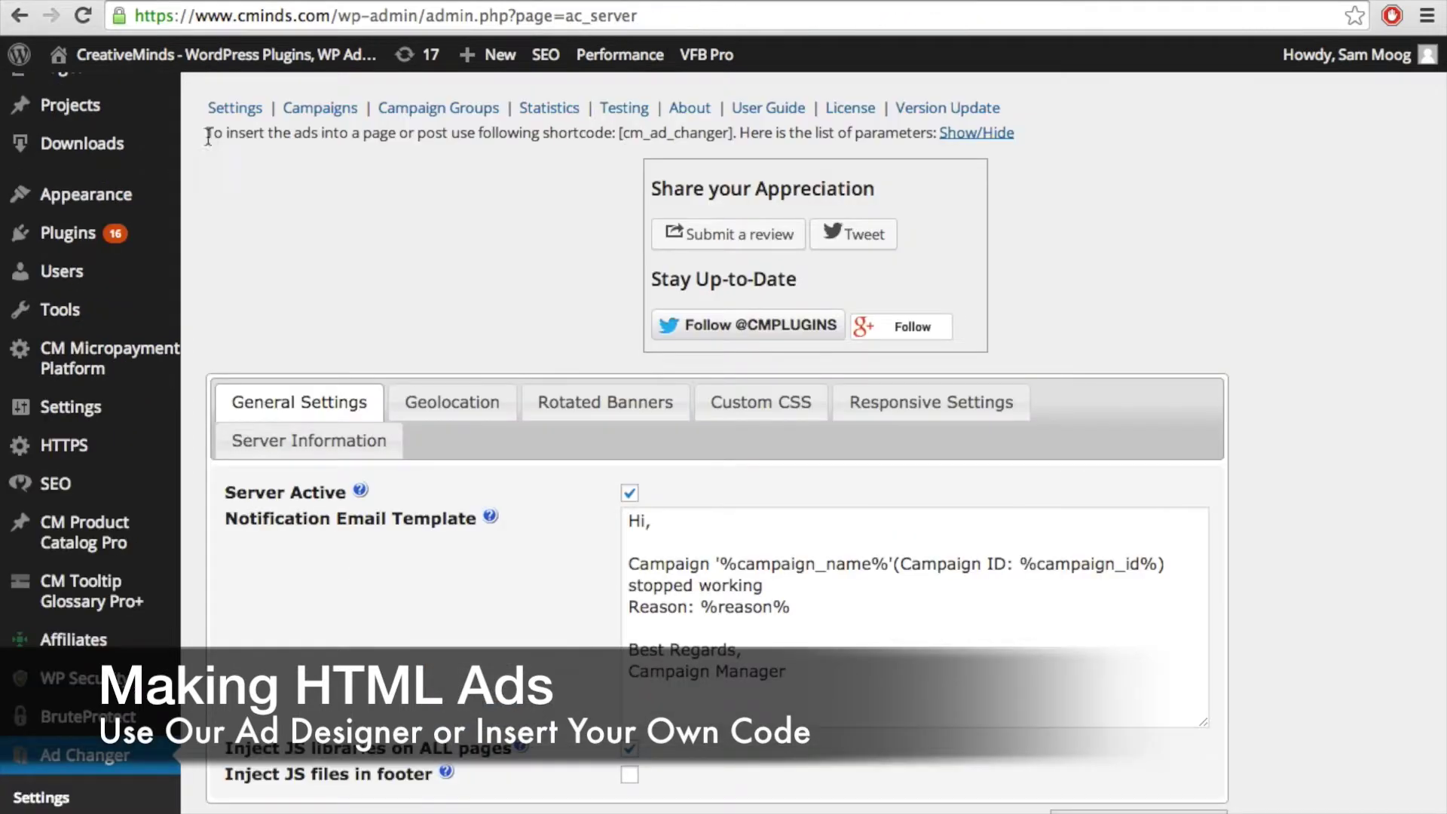
pyautogui.moveTo(208, 138); pyautogui.dragTo(927, 140)
pyautogui.click(691, 142)
# Step: Show the shortcode parameters and highlight [cm_ad_changer campaign_id="35"] in the HTML Ad Example post
pyautogui.click(976, 134)
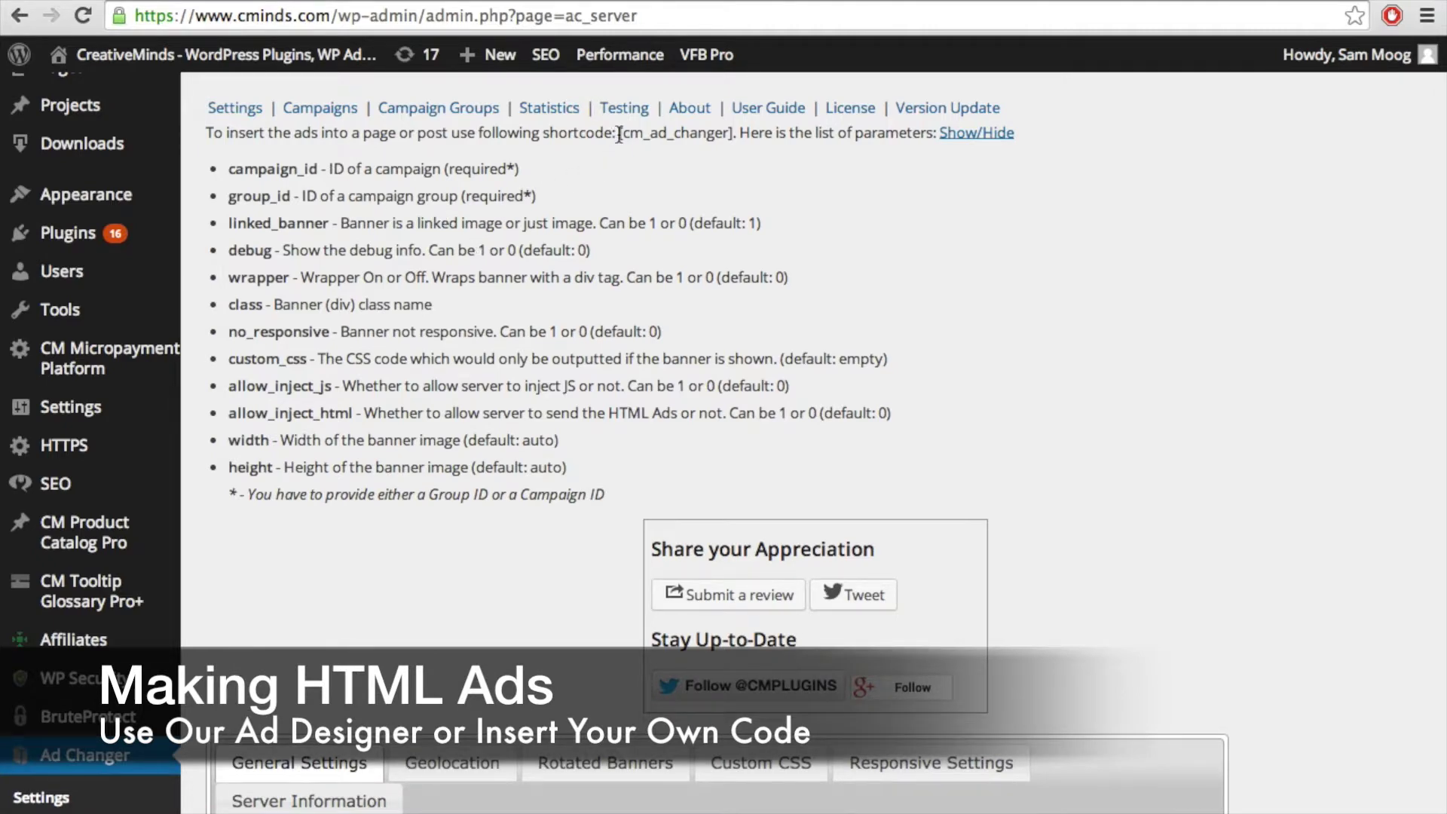
pyautogui.moveTo(619, 134); pyautogui.dragTo(733, 133)
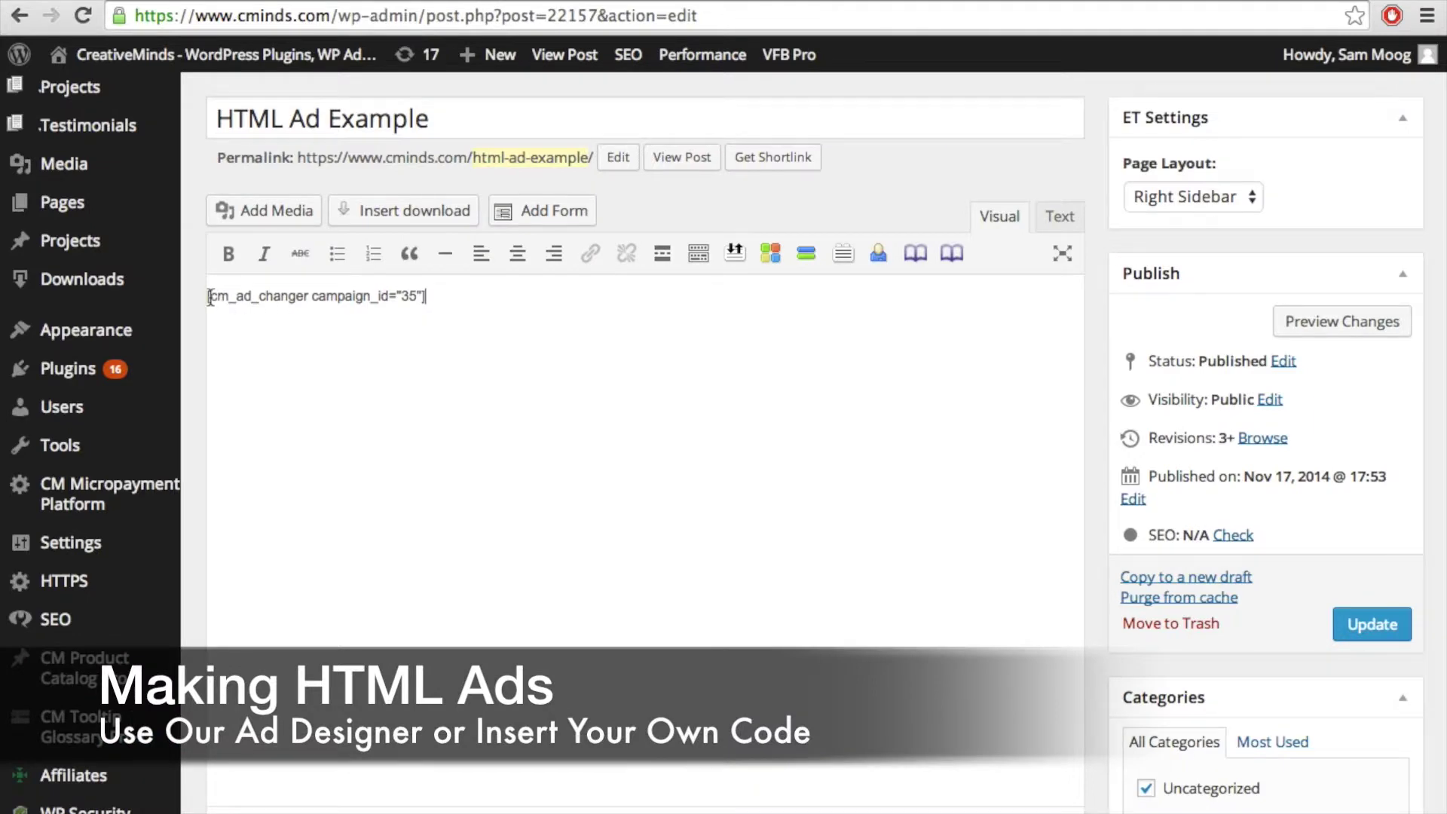
pyautogui.moveTo(211, 297); pyautogui.dragTo(414, 299)
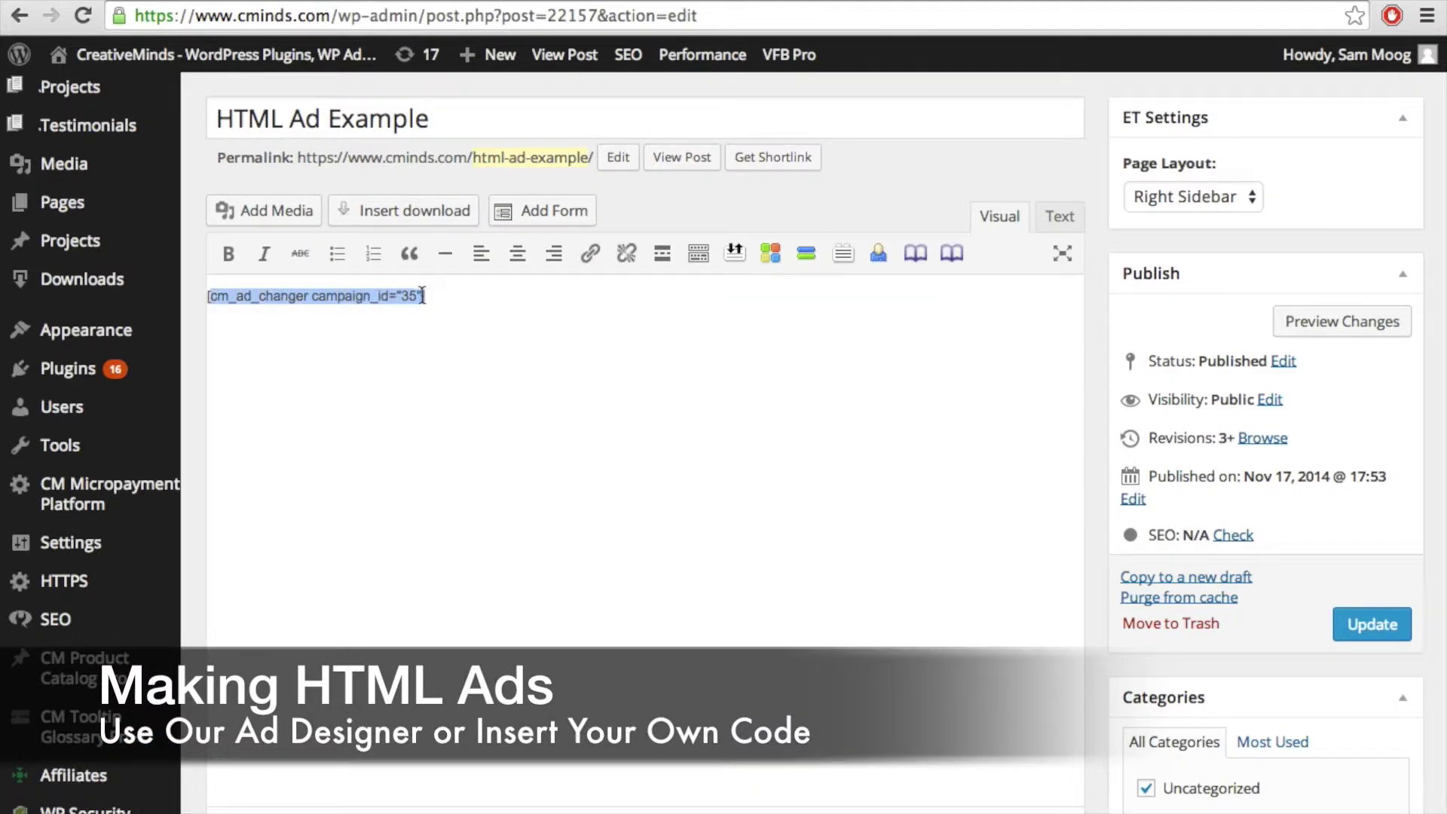
pyautogui.click(415, 300)
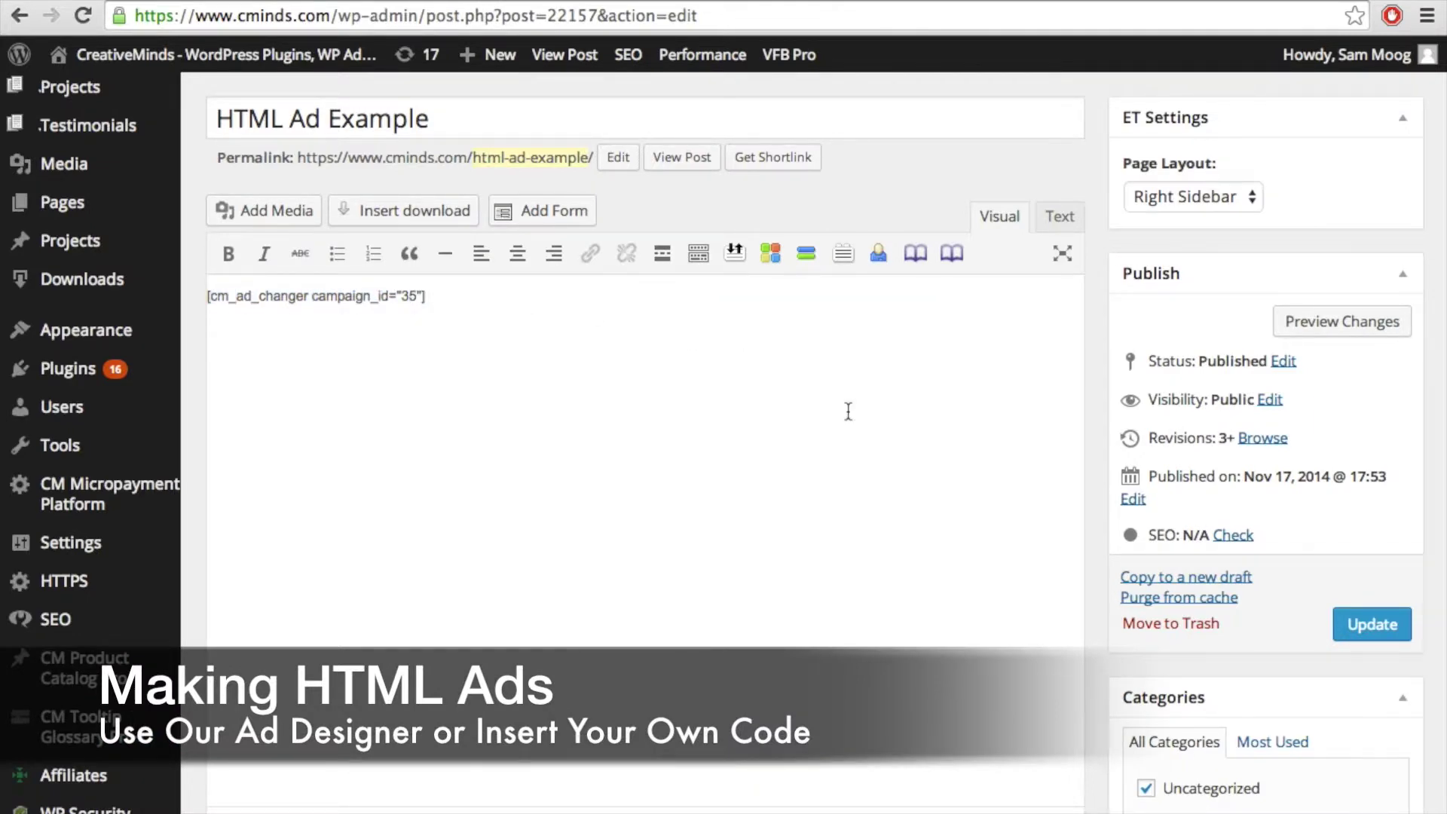
pyautogui.click(683, 157)
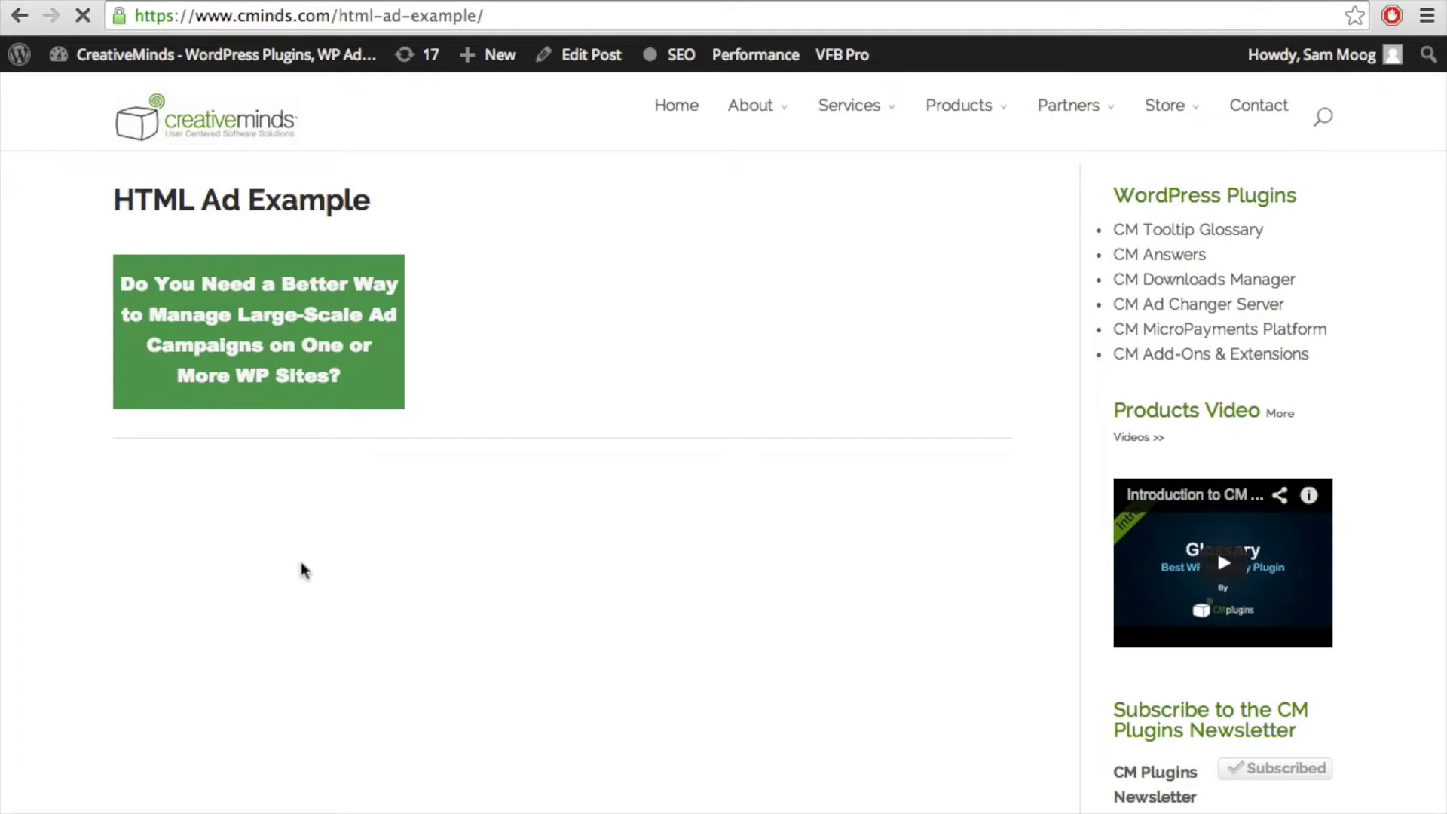
# Step: Follow the green question banner on the live HTML Ad Example page to ad-changer.cminds.com
pyautogui.click(234, 313)
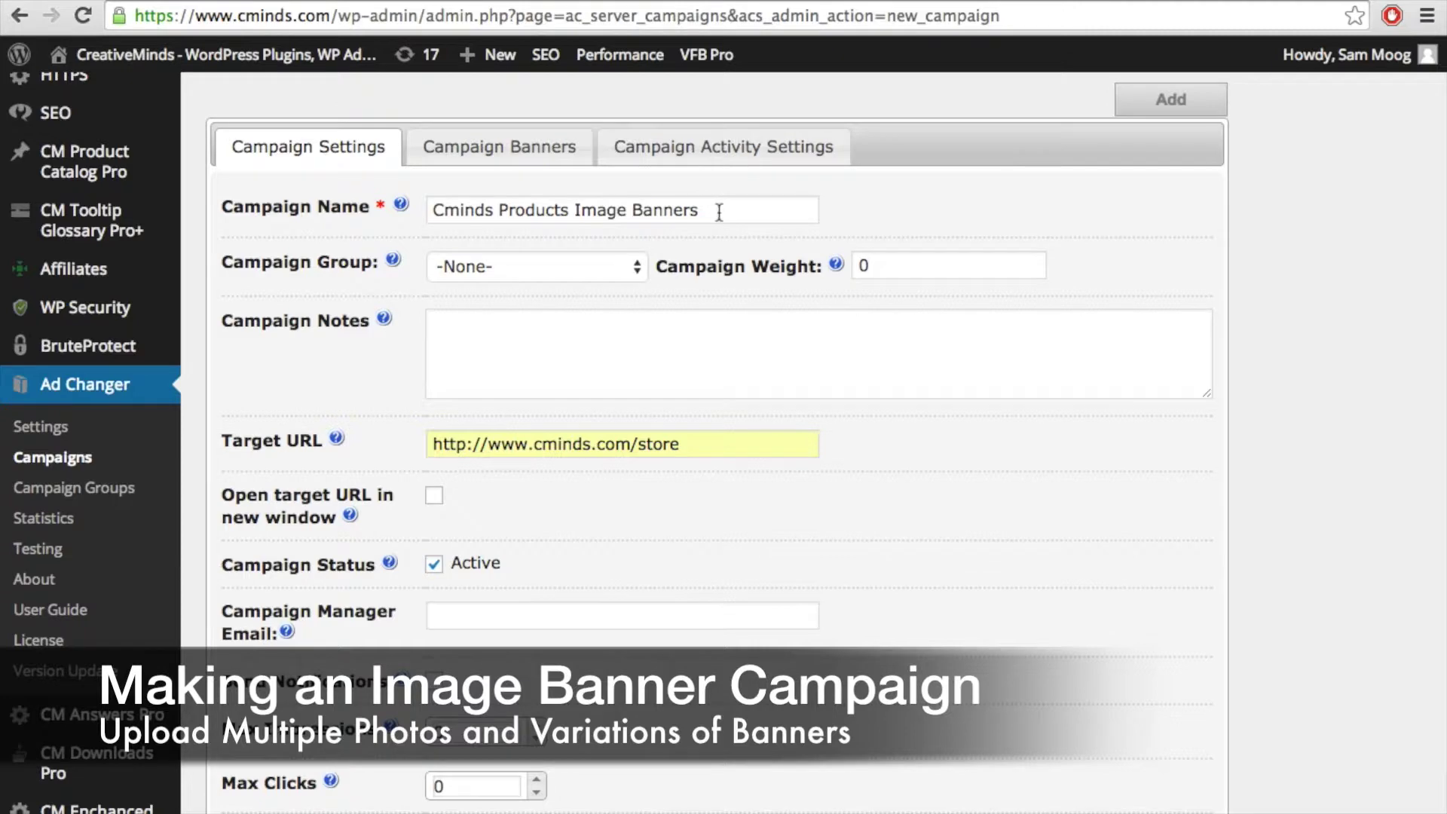
# Step: Name the campaign 'Cminds Products Image Banners', leave it without a group, and check its weight
pyautogui.moveTo(719, 212); pyautogui.dragTo(428, 210)
pyautogui.click(503, 210)
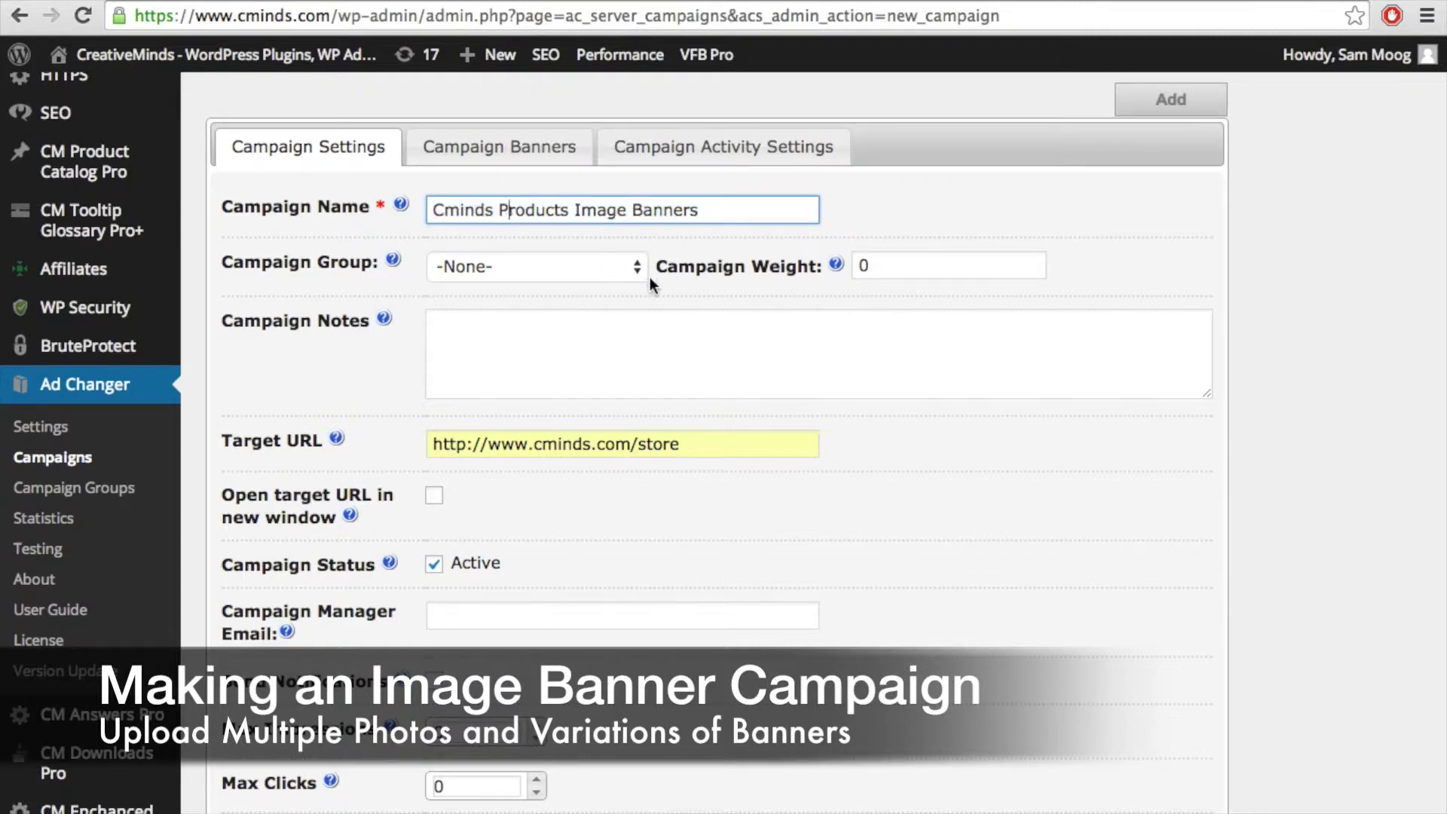
pyautogui.click(634, 269)
pyautogui.click(630, 268)
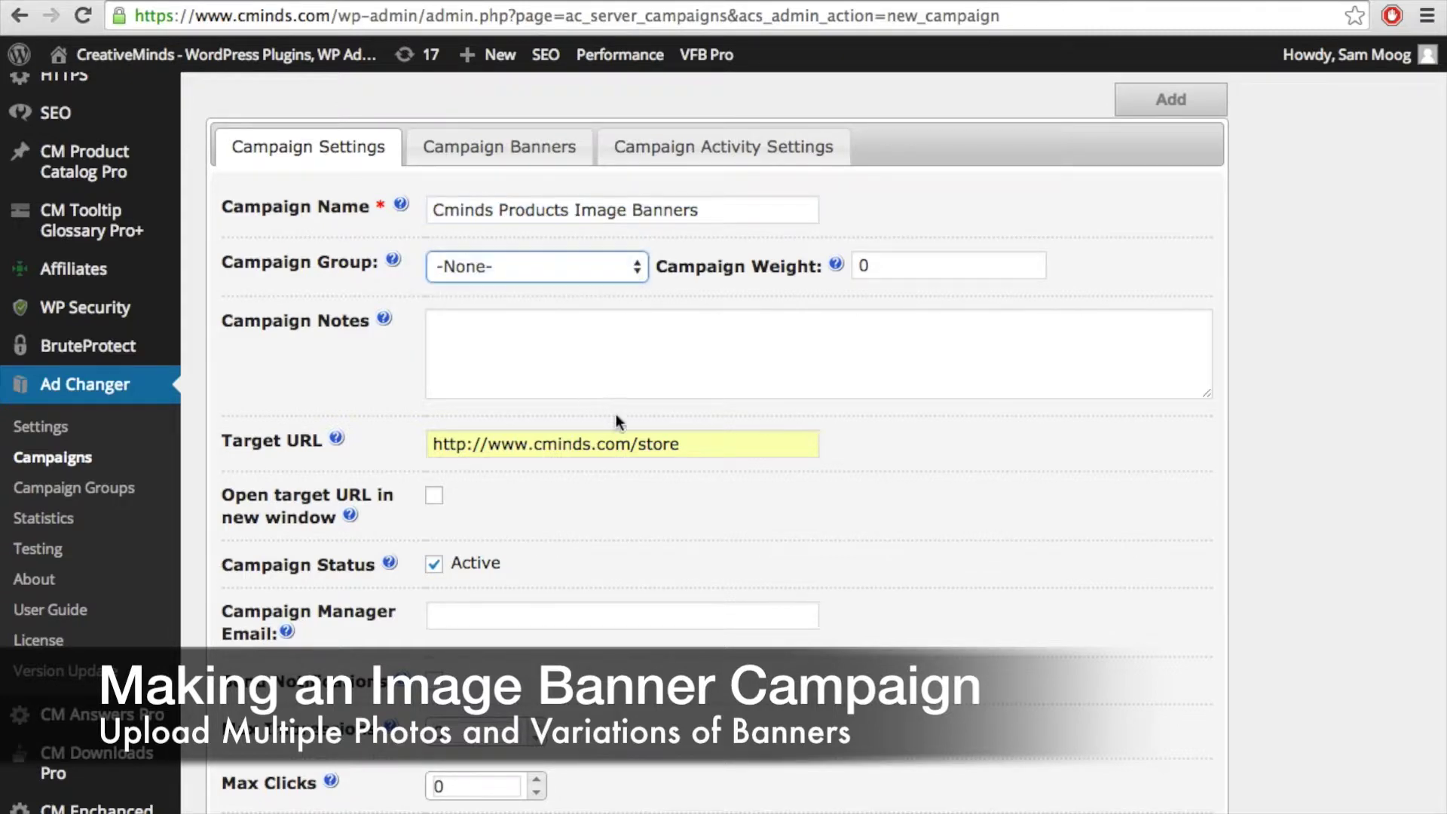
pyautogui.click(921, 265)
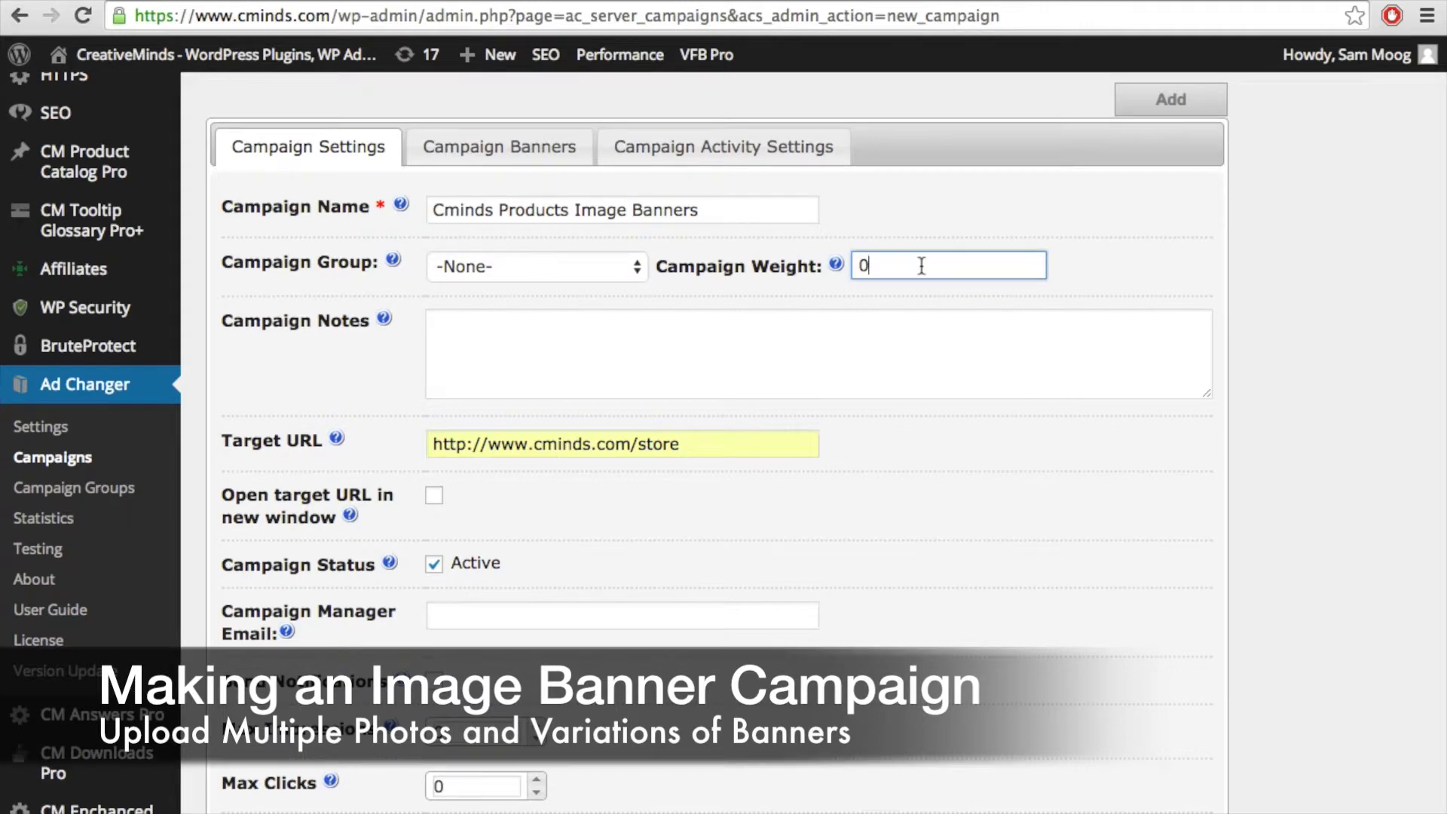
pyautogui.click(658, 445)
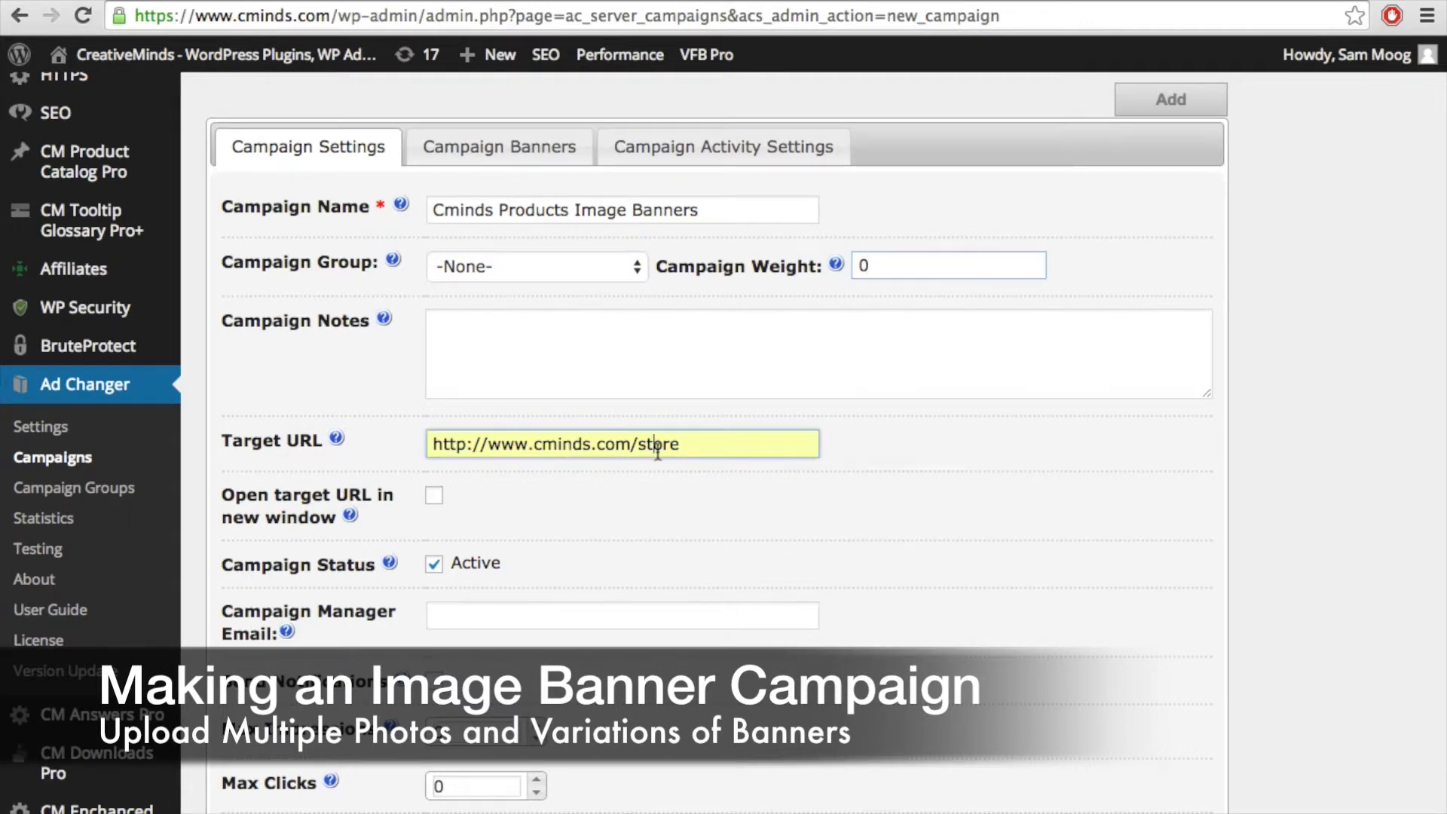
pyautogui.click(710, 451)
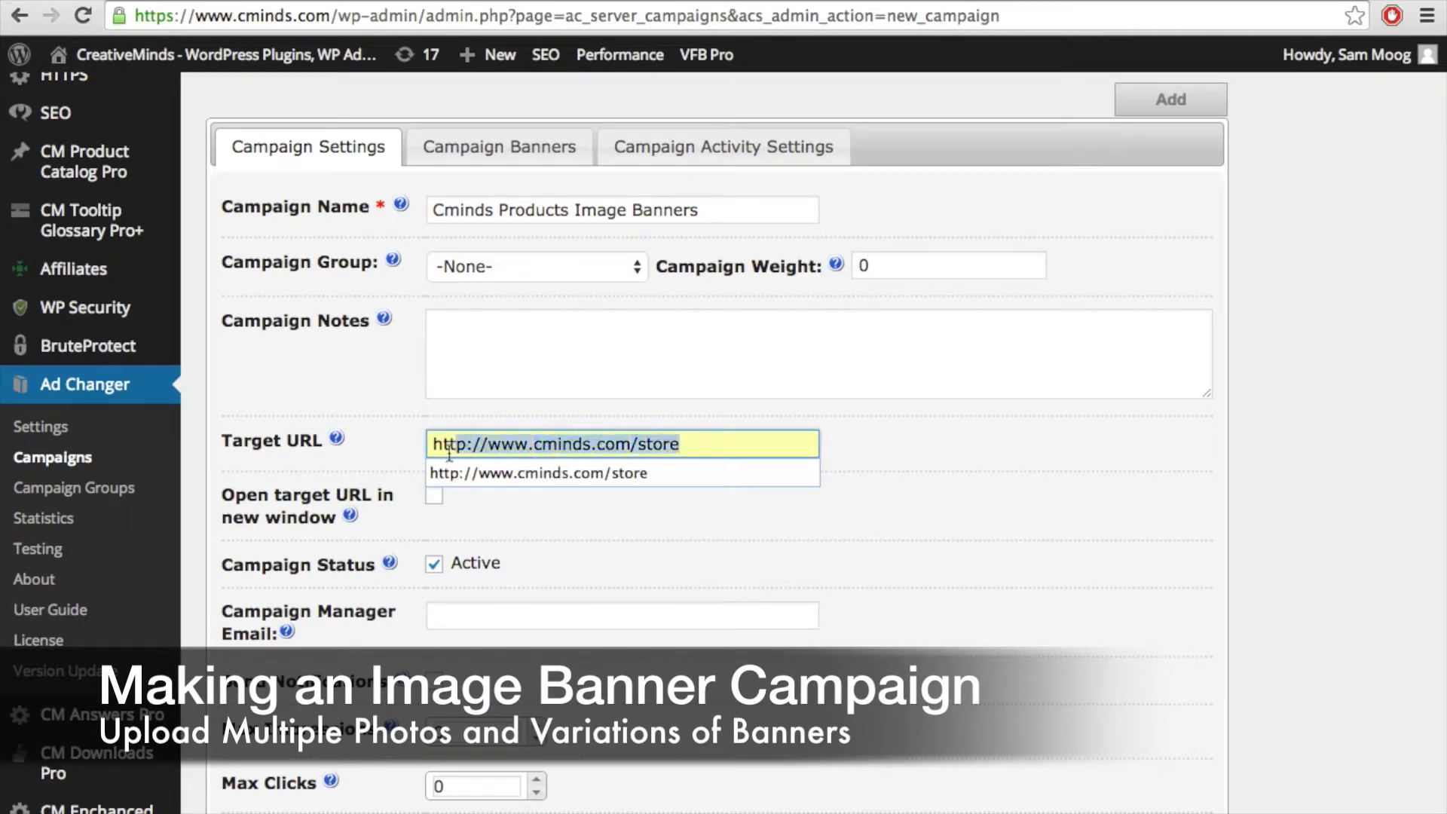
pyautogui.click(603, 499)
pyautogui.scroll(3, 675, 516)
pyautogui.click(499, 310)
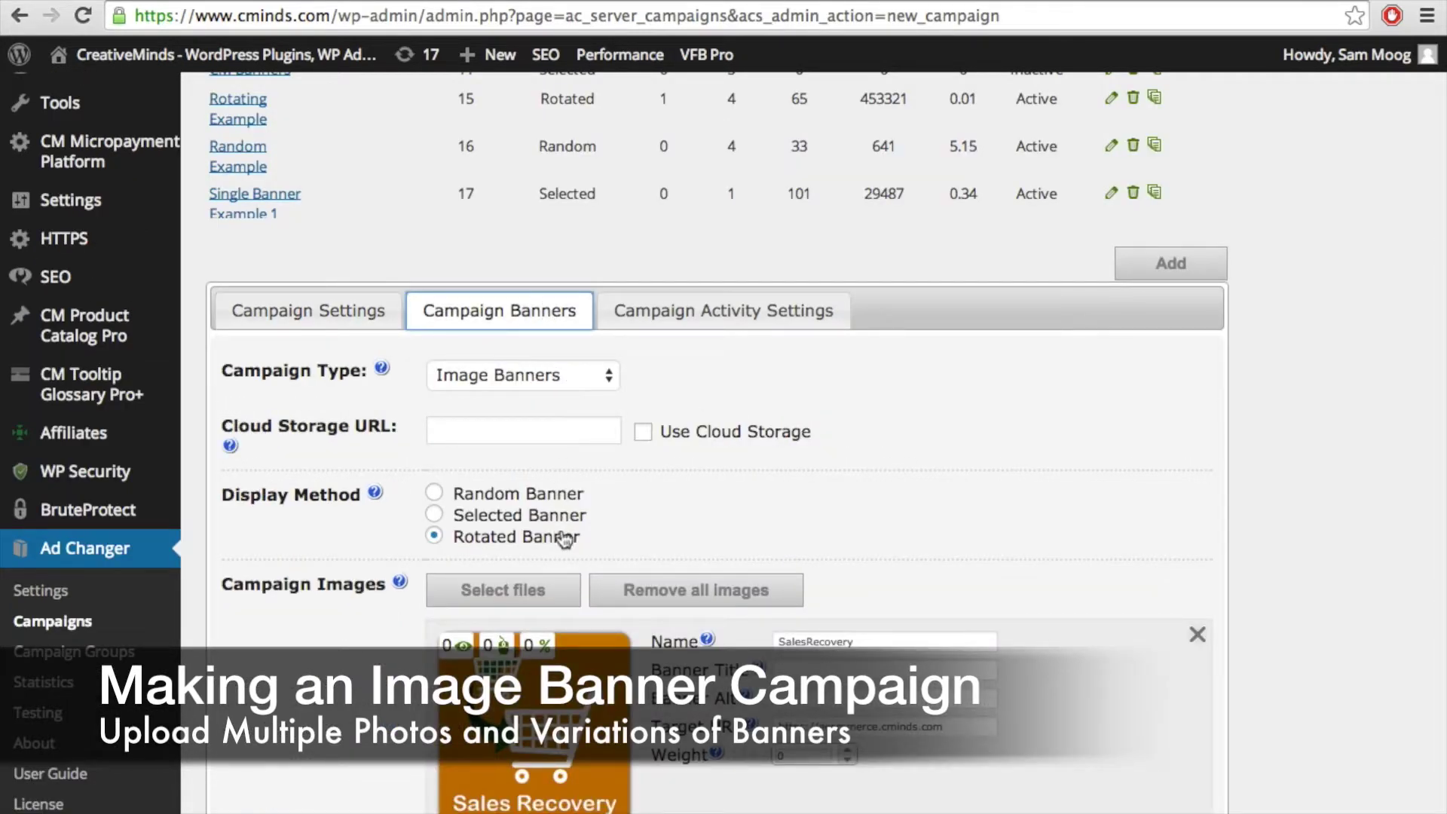
# Step: Upload the Supplier Frontend Products Upload image as another campaign banner
pyautogui.scroll(-3, 1322, 710)
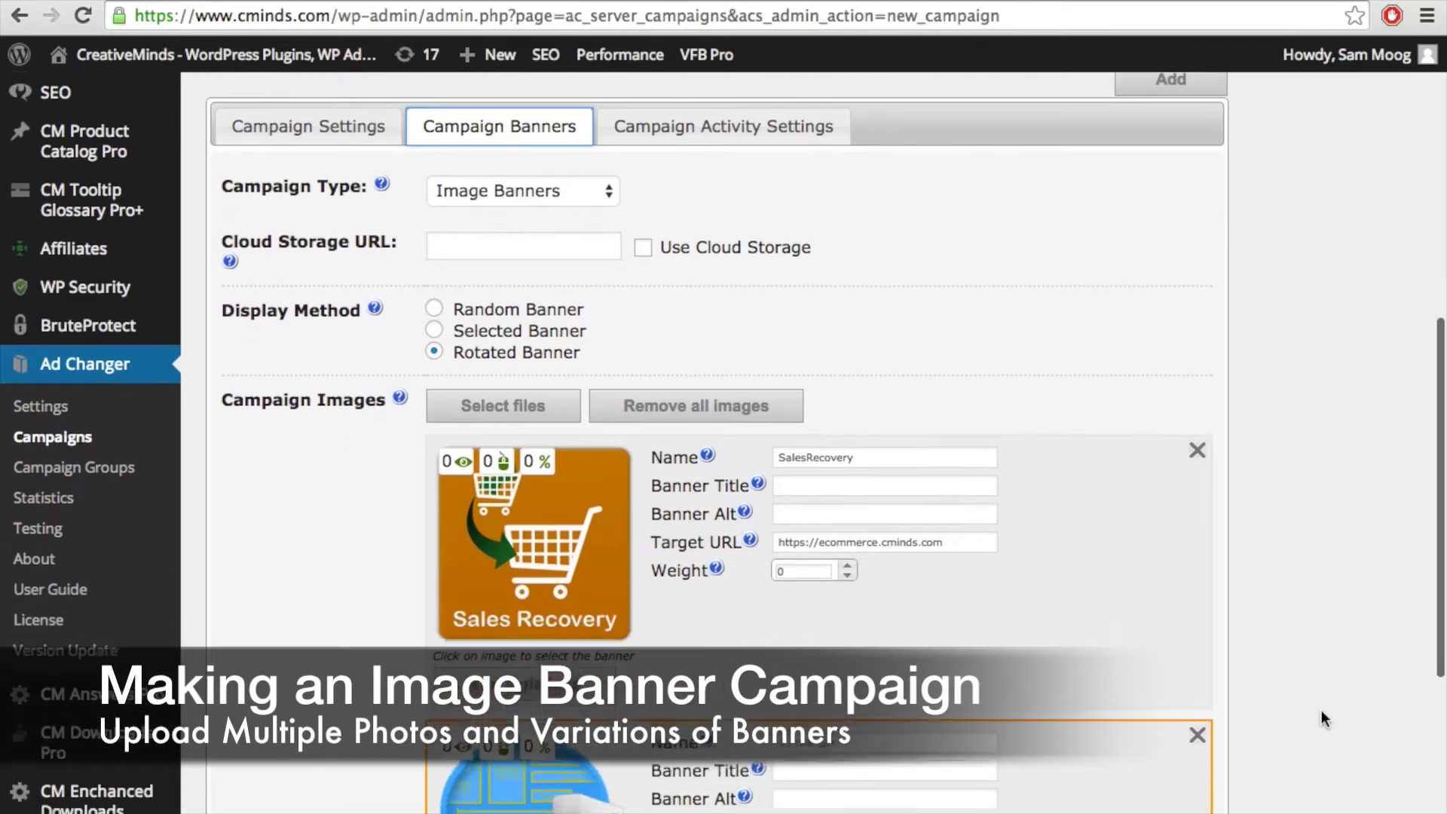
pyautogui.scroll(-3, 1322, 710)
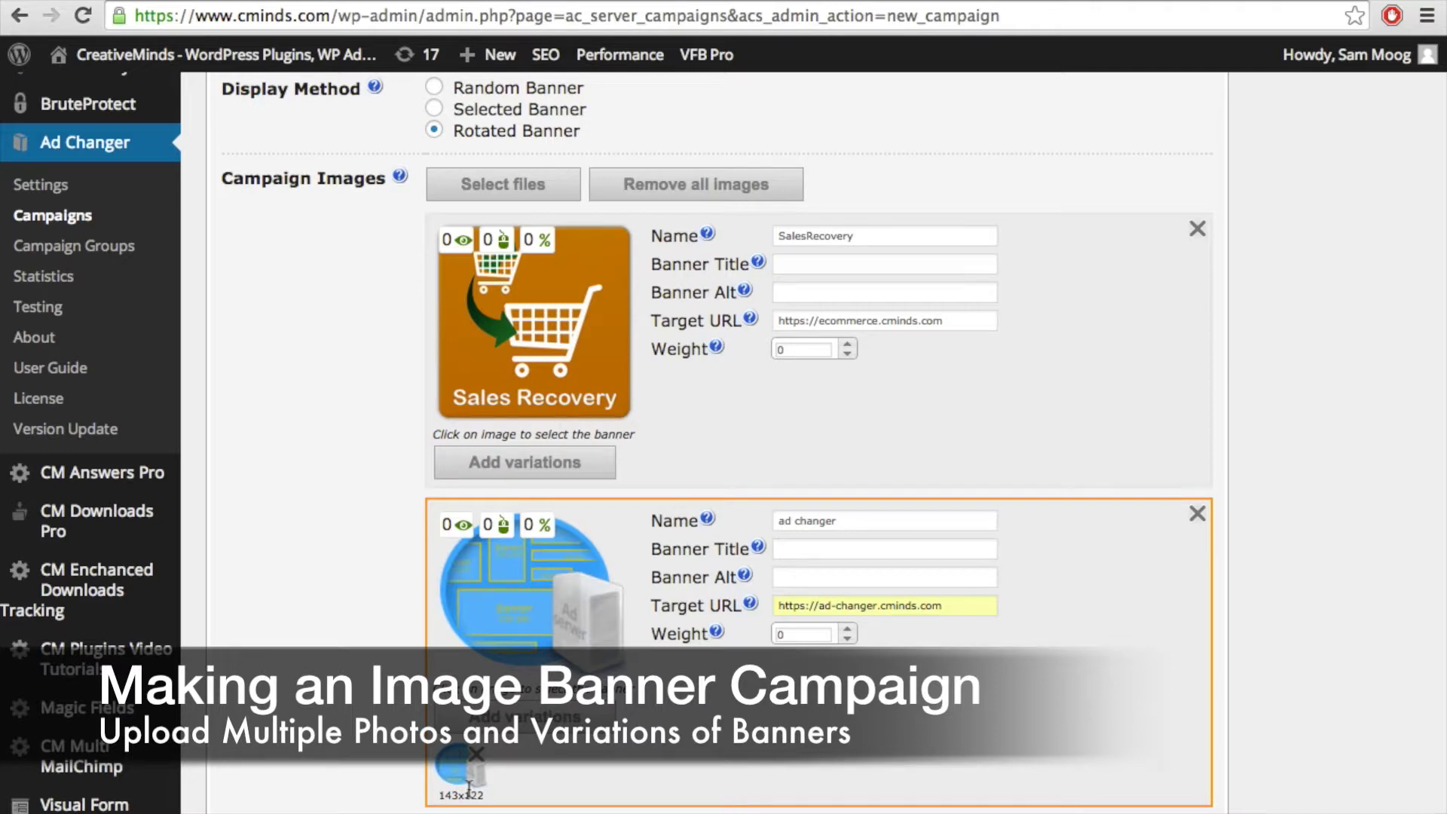
pyautogui.scroll(2, 417, 555)
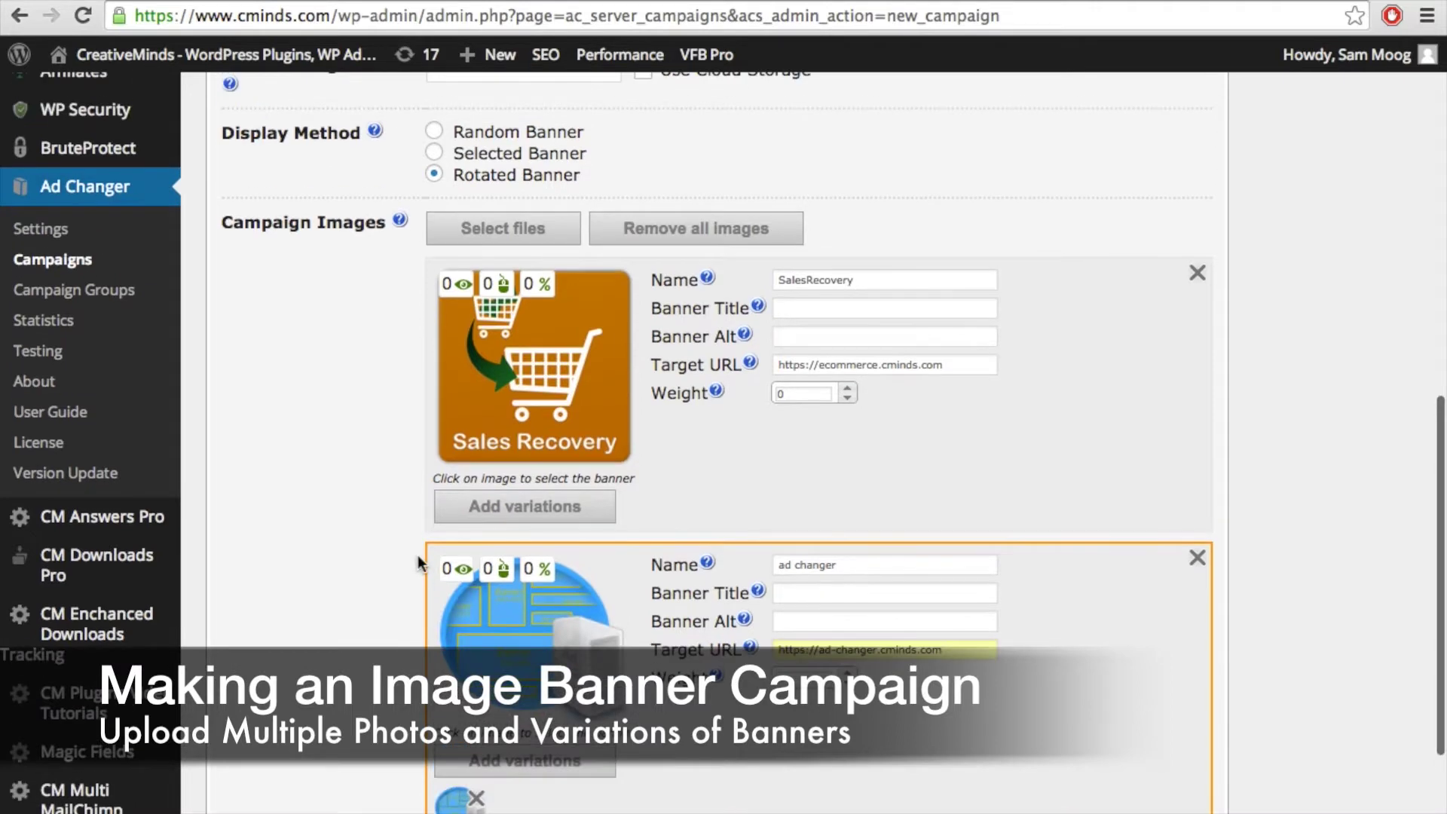
pyautogui.click(487, 233)
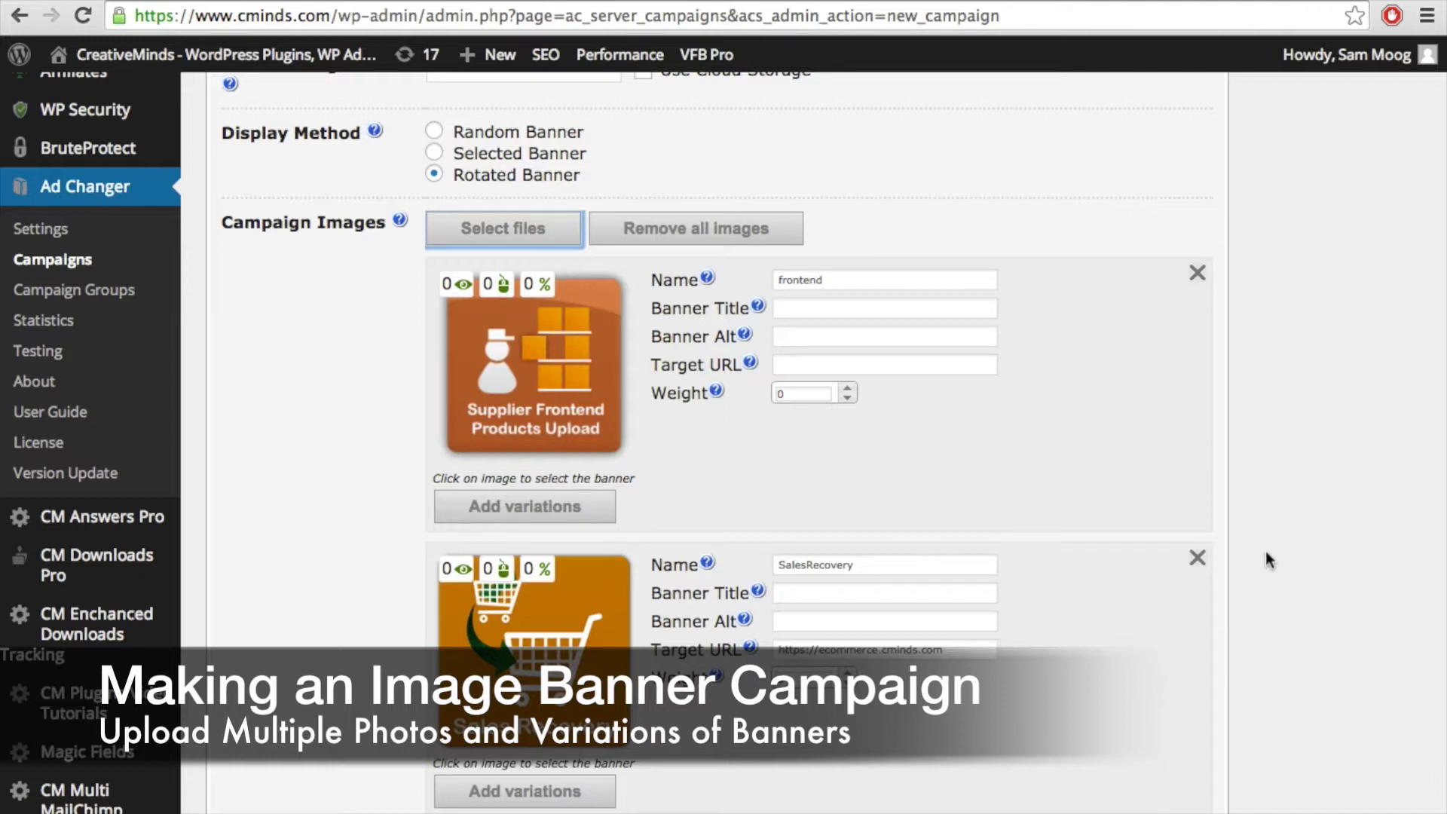
pyautogui.scroll(-3, 1266, 553)
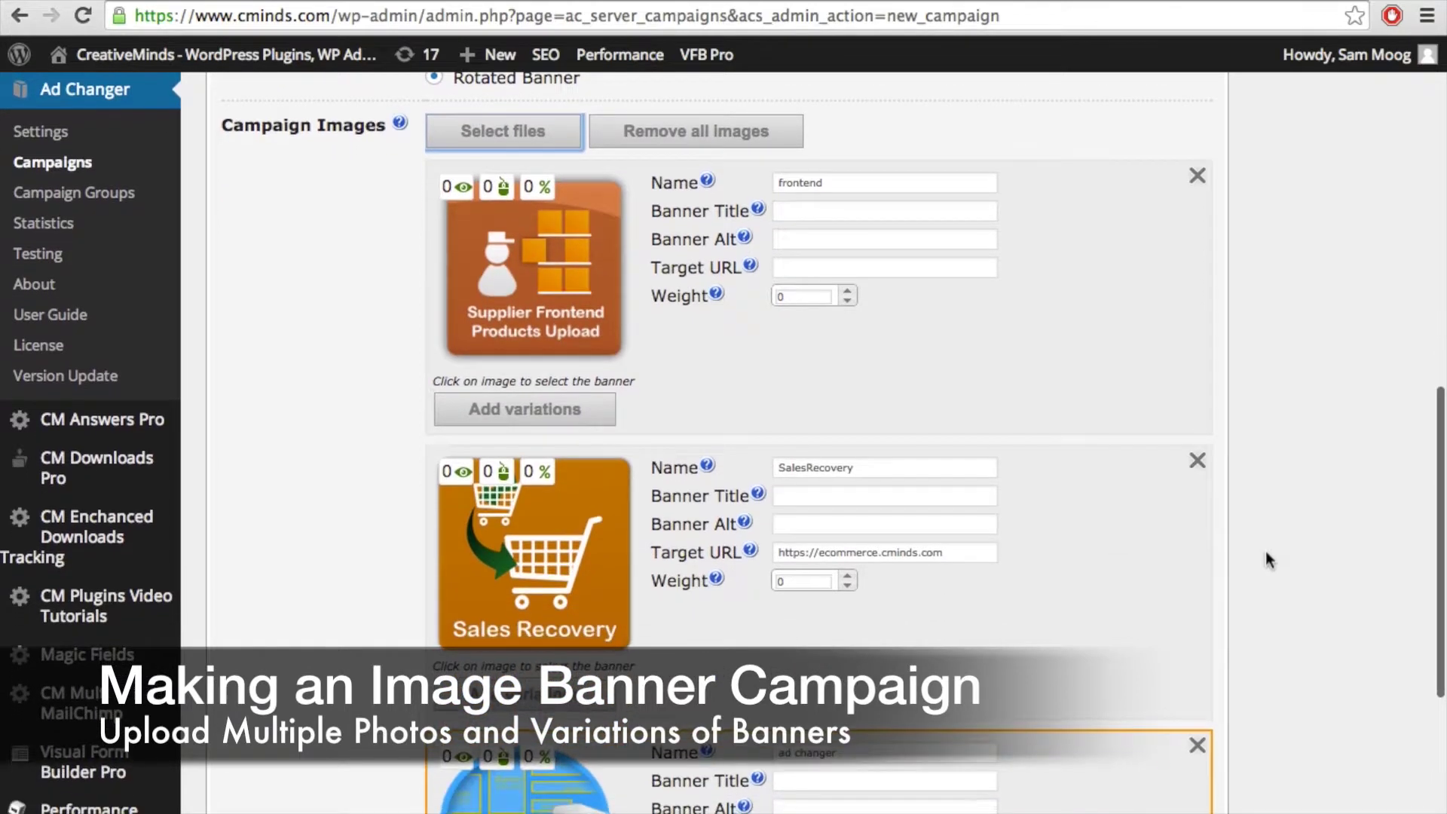
pyautogui.click(818, 269)
pyautogui.write('http')
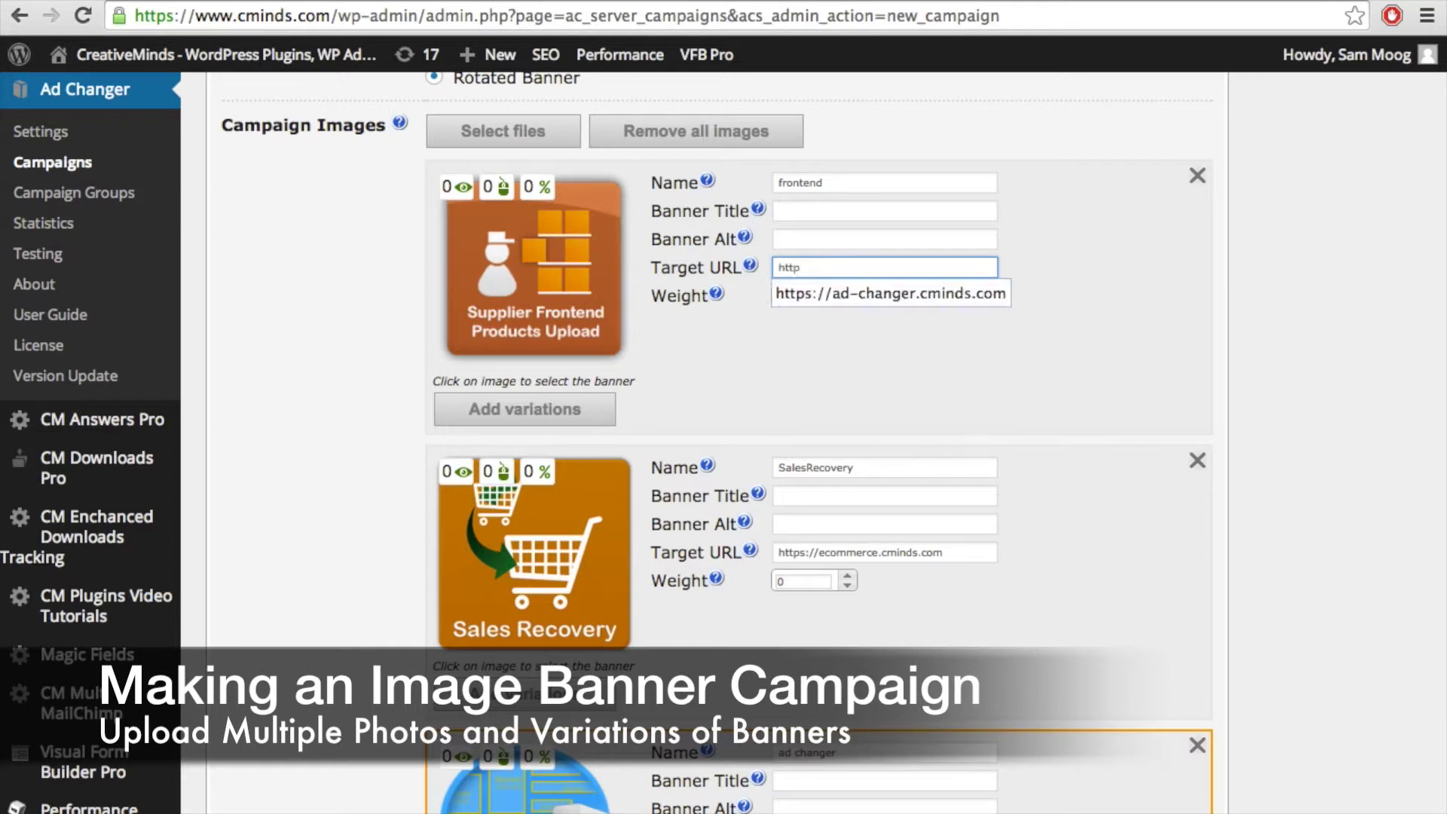
pyautogui.write('s://ecommerce.cminds.com')
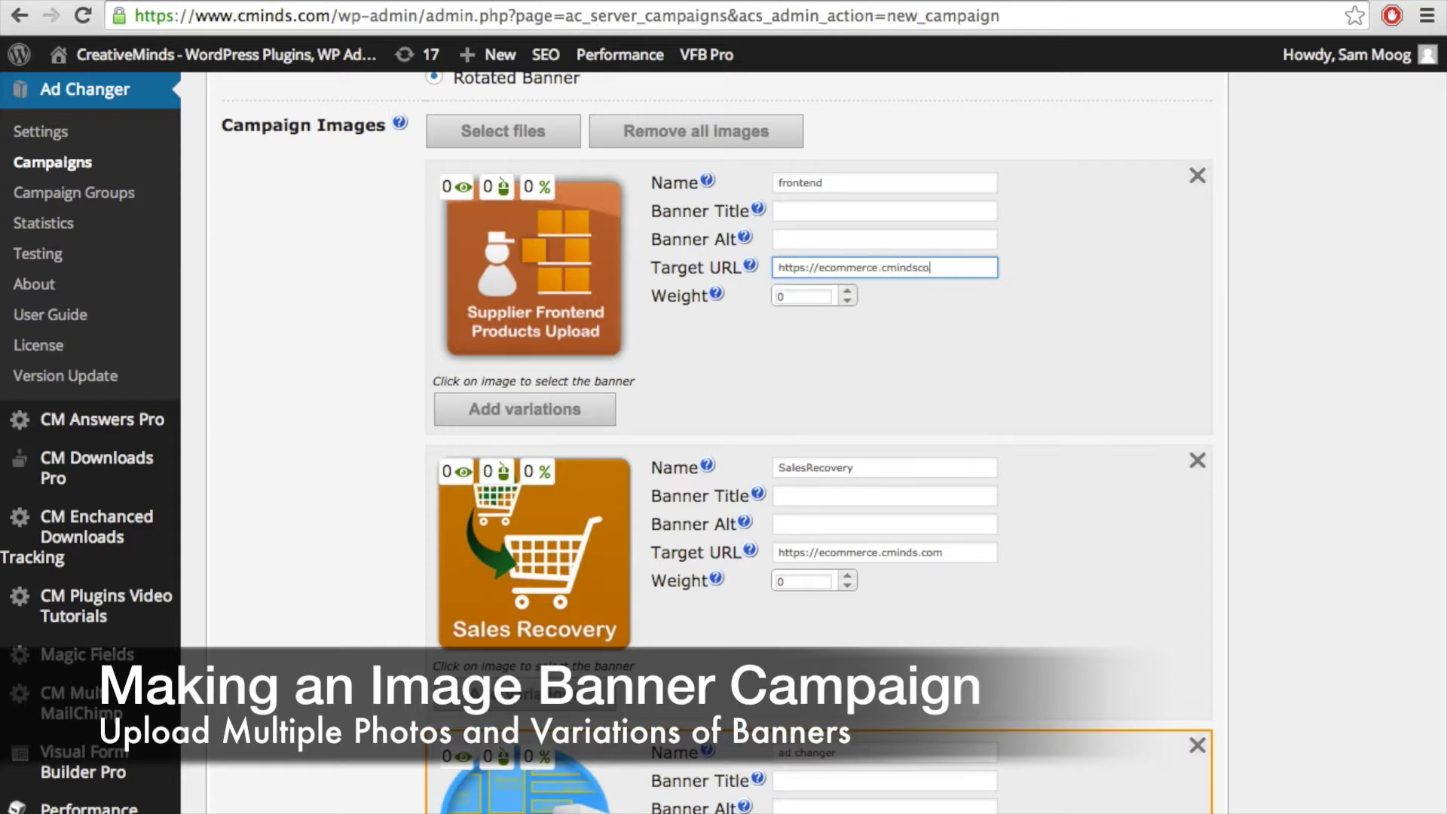
pyautogui.click(844, 296)
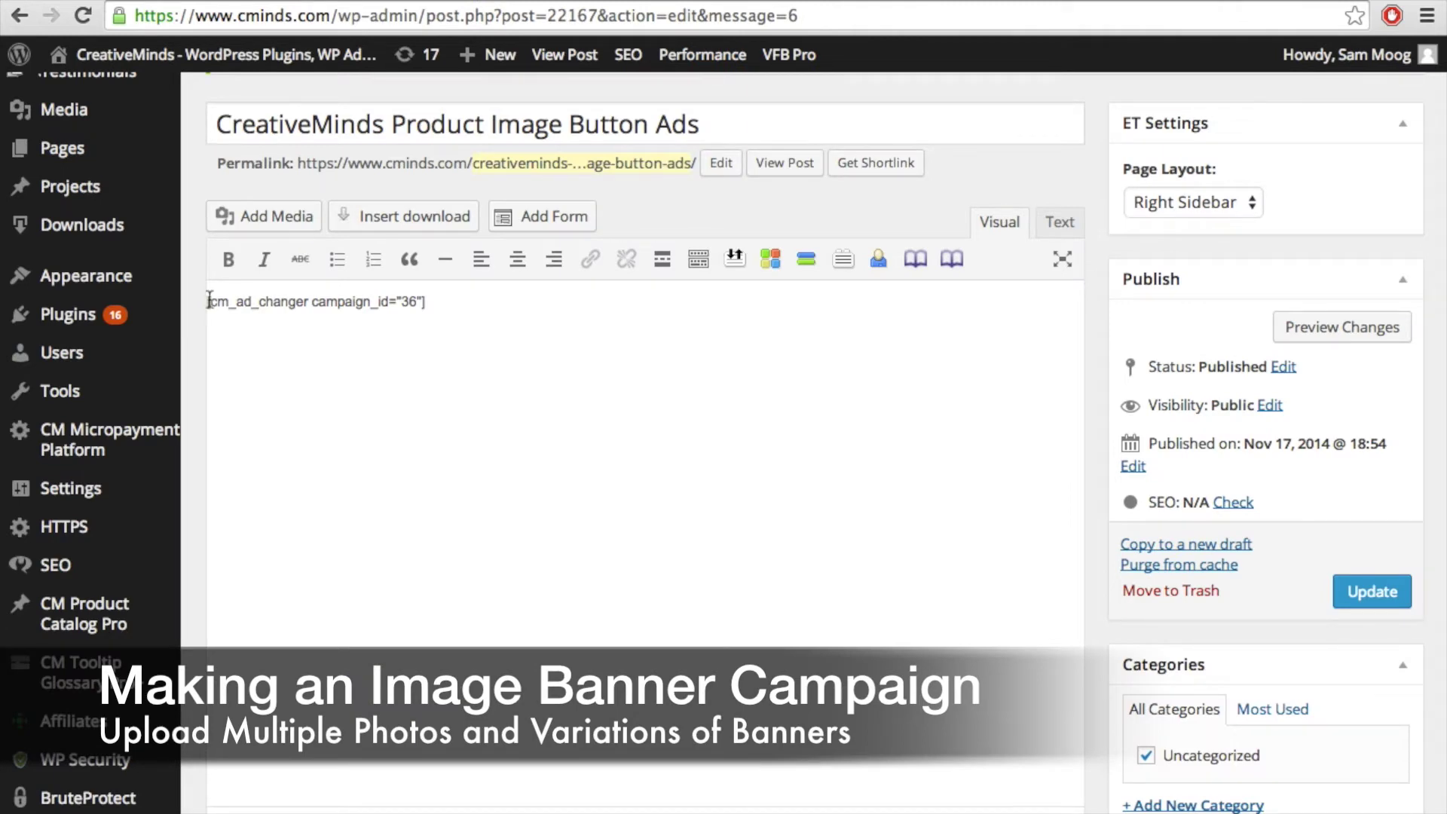
# Step: Select the [cm_ad_changer campaign_id="36"] shortcode in the post, then edit Test Campaign Groups
pyautogui.moveTo(210, 301); pyautogui.dragTo(426, 302)
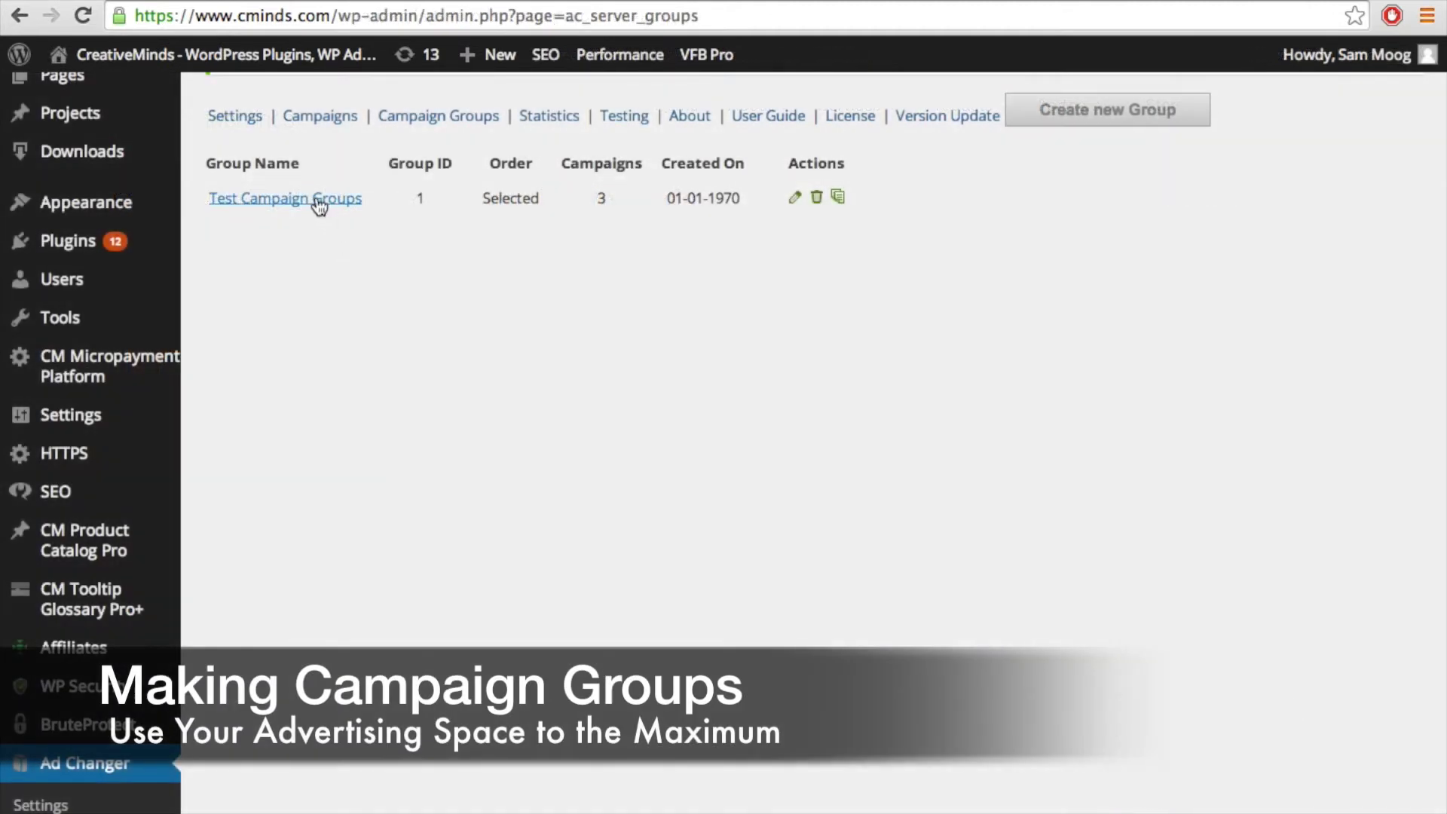
pyautogui.click(310, 195)
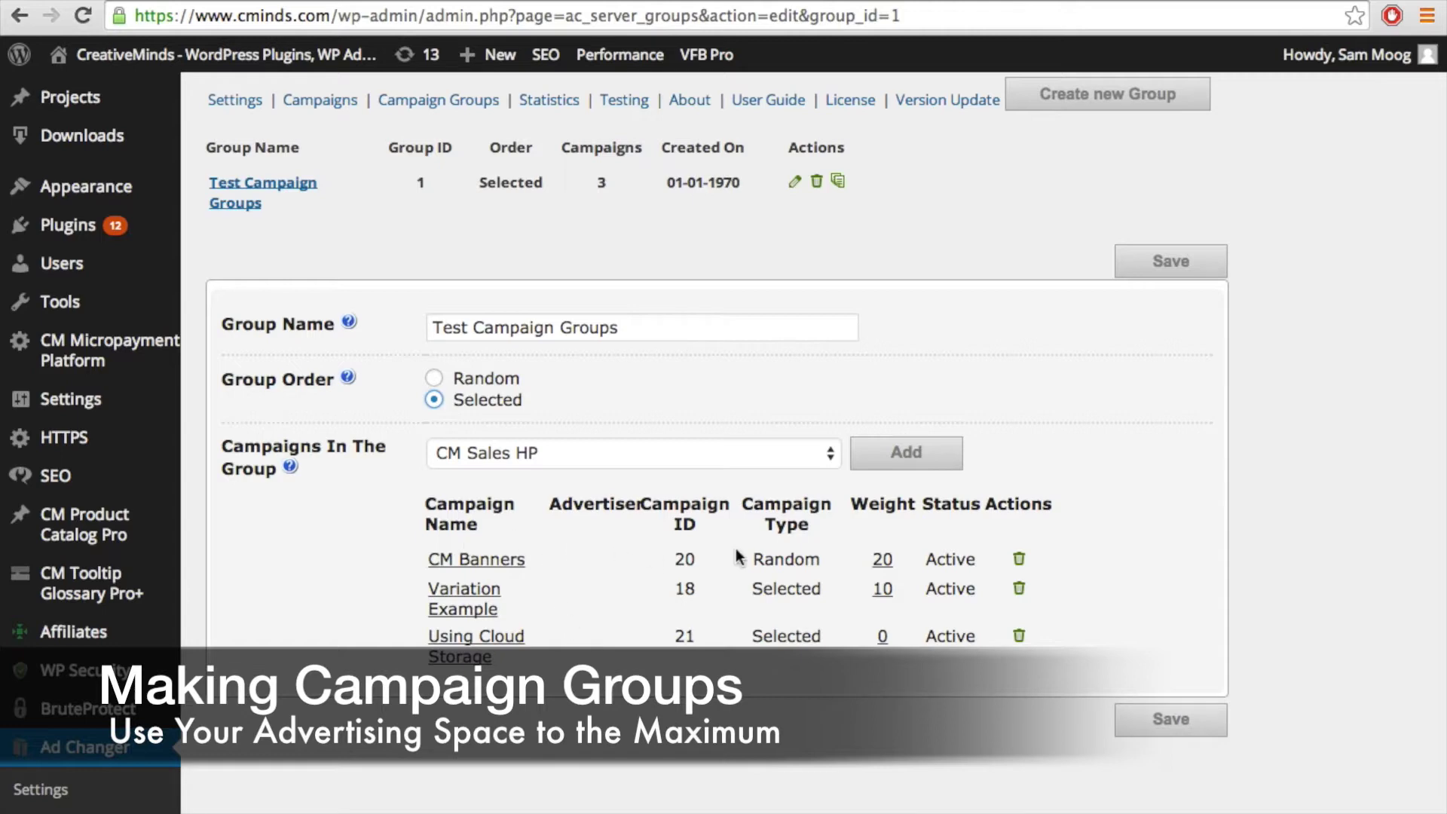
# Step: Give Using Cloud Storage a weight of 20 and add Rotating Example to the group
pyautogui.click(882, 637)
pyautogui.doubleClick(877, 598)
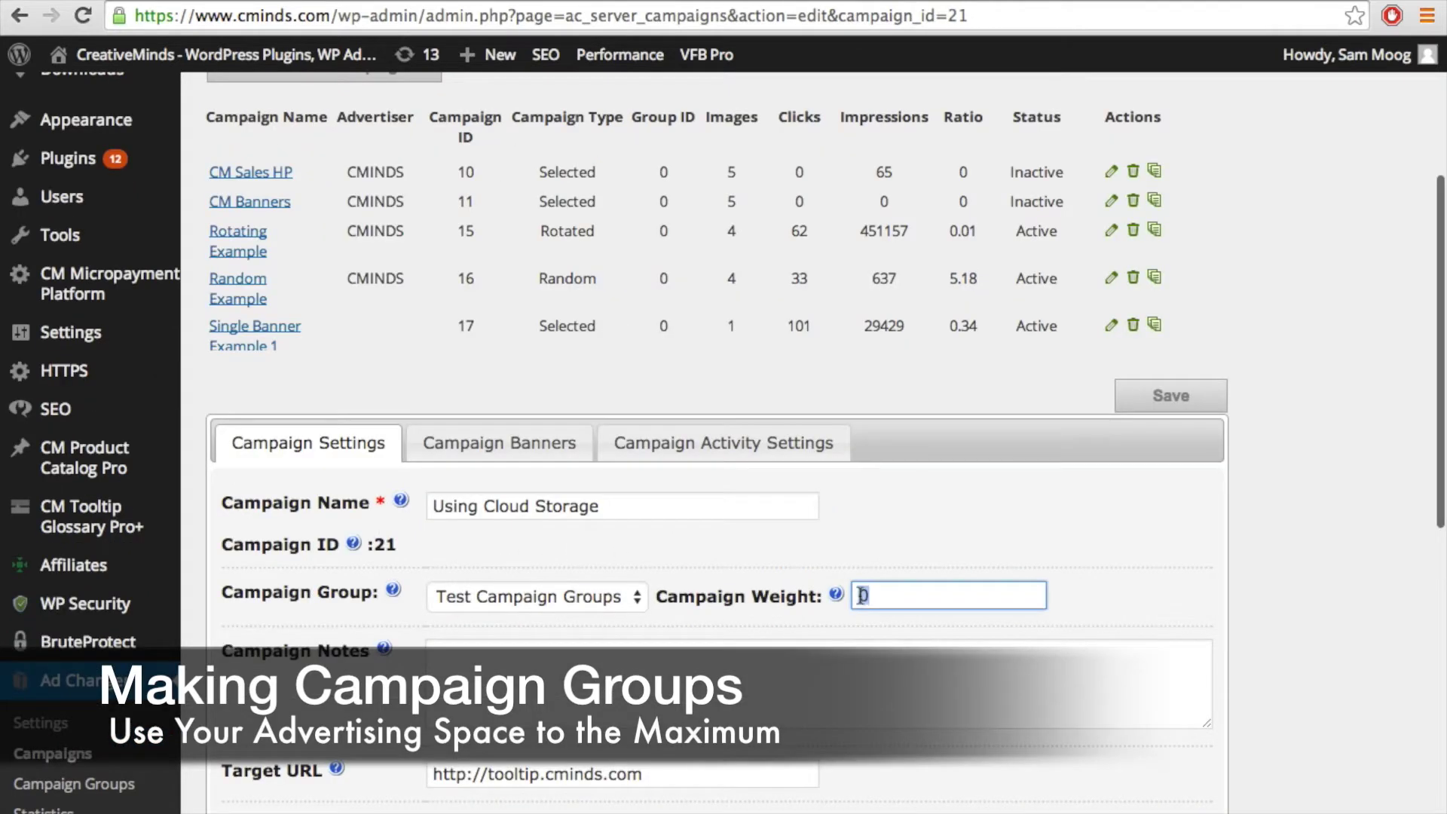
pyautogui.press('BackSpace')
pyautogui.write('20')
pyautogui.click(1195, 407)
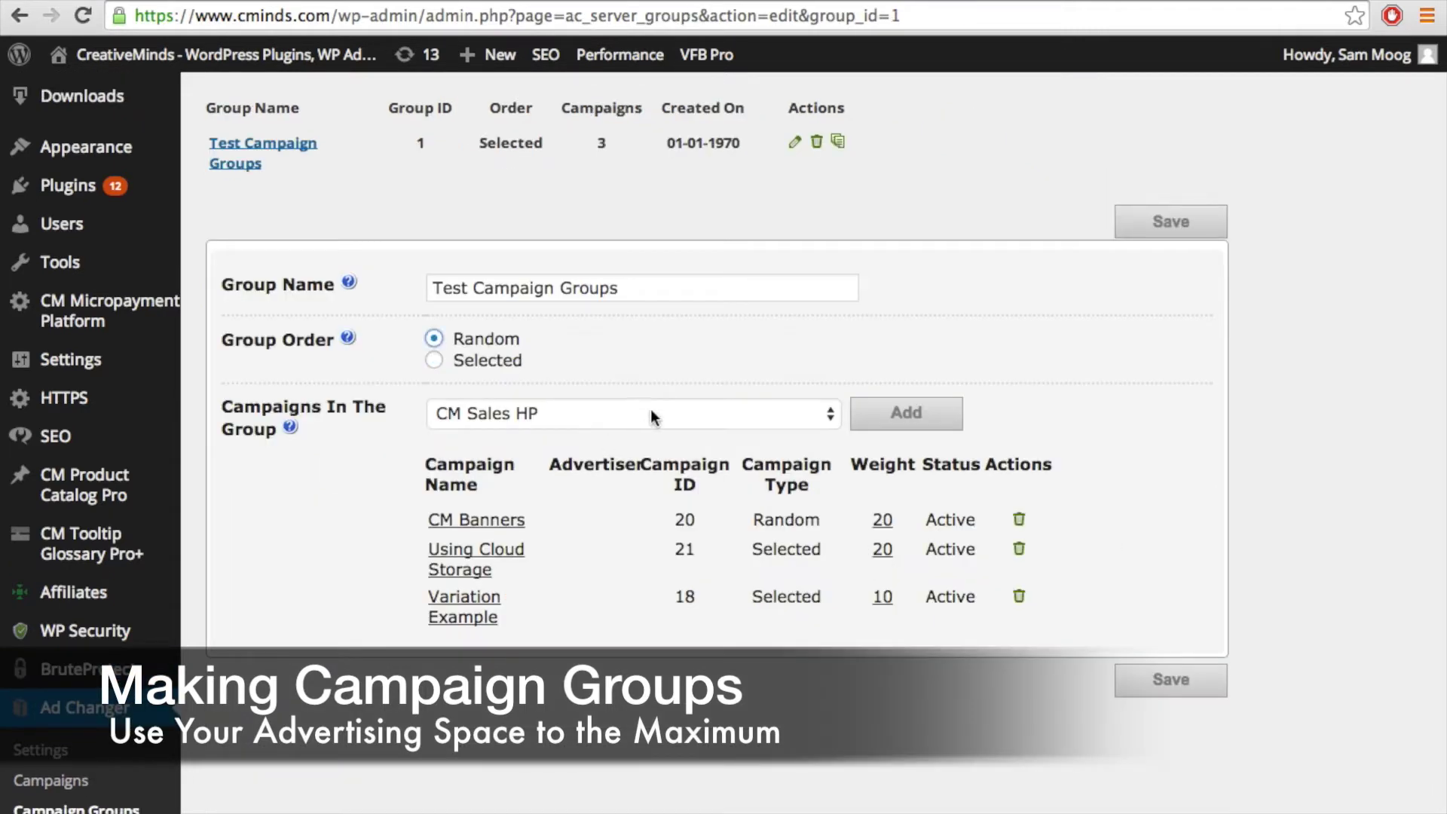
pyautogui.click(650, 413)
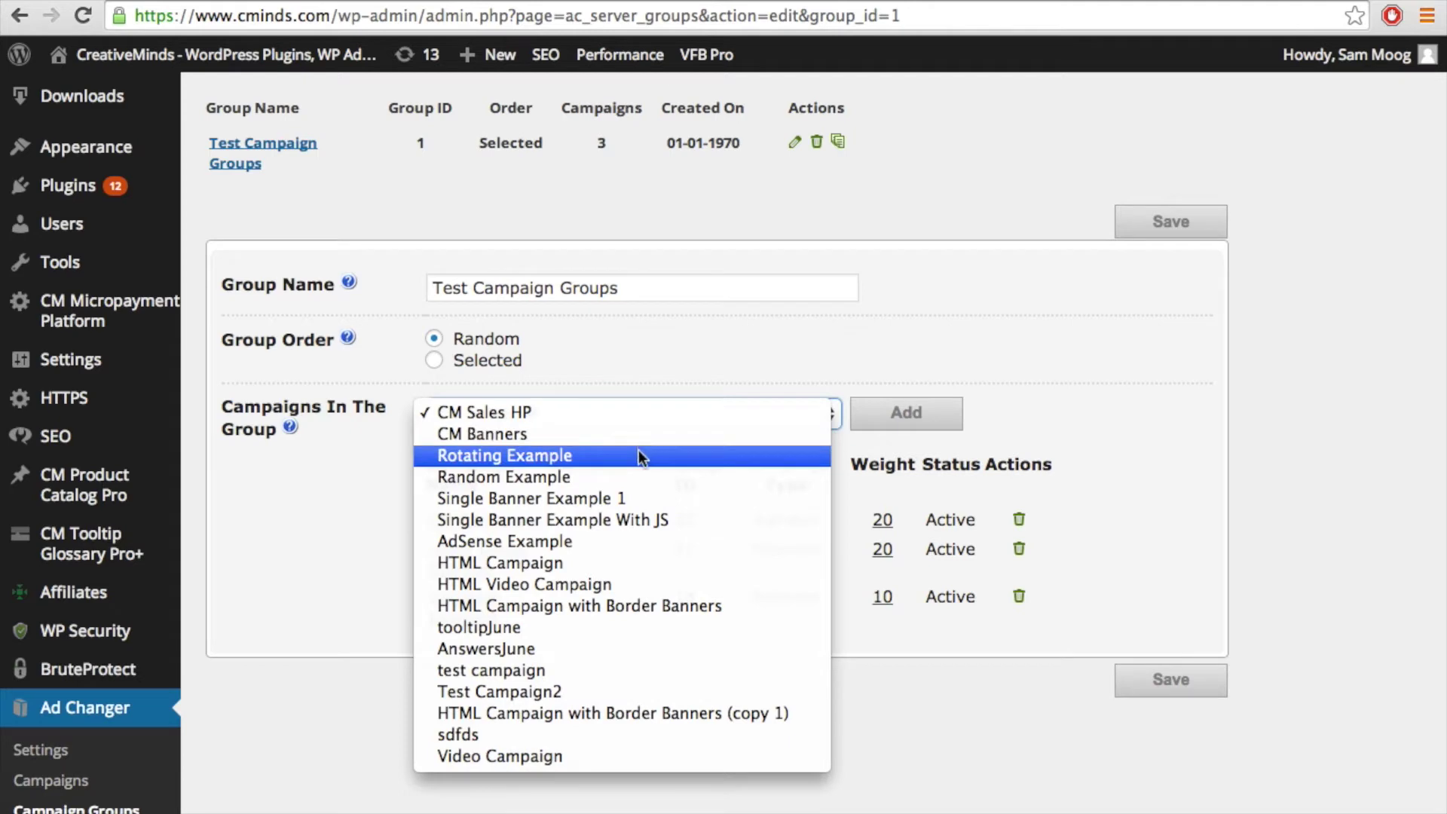
pyautogui.click(640, 453)
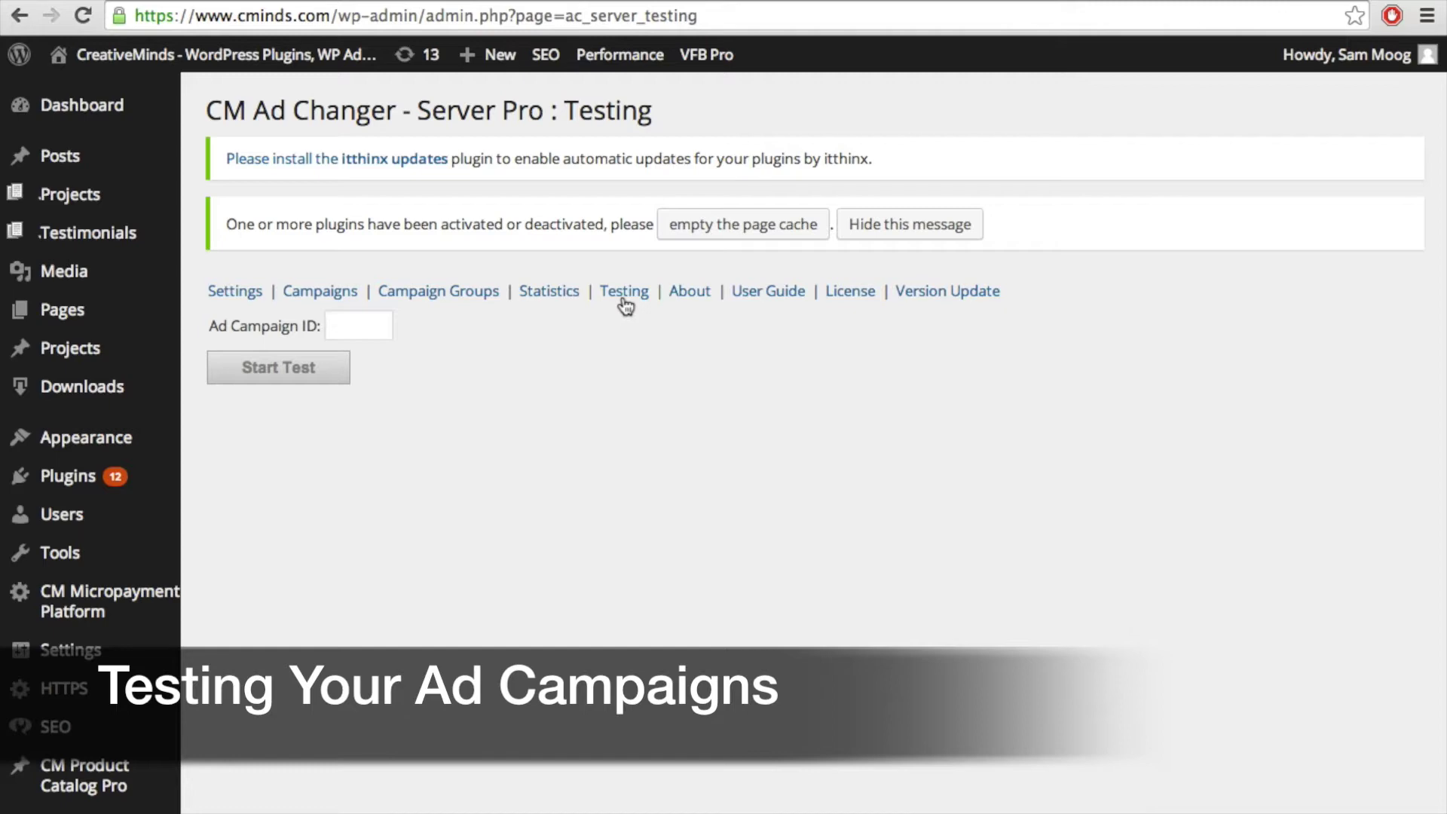
# Step: Run a test on campaign ID 15 and review its listed banners
pyautogui.click(343, 325)
pyautogui.write('1')
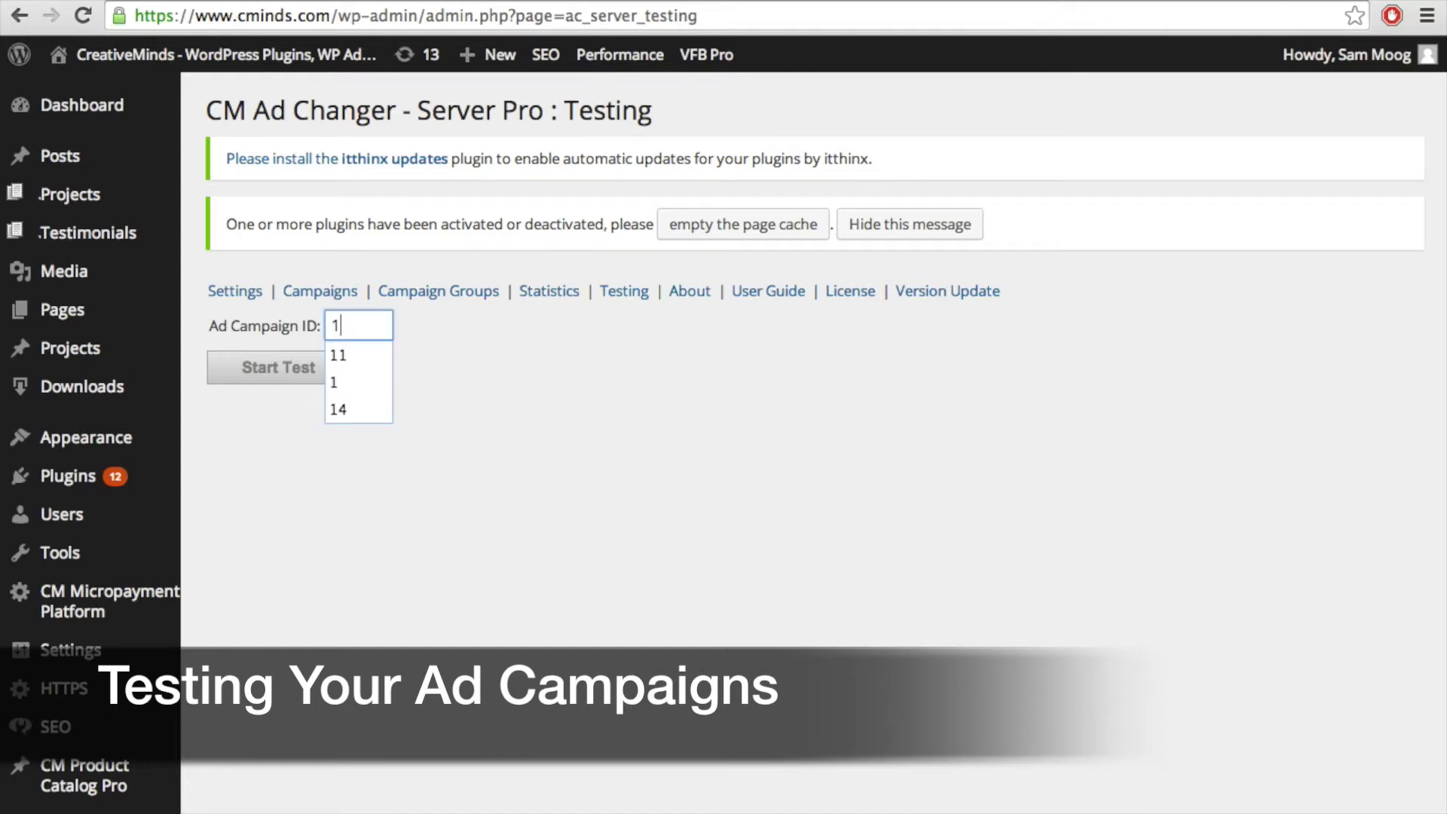
pyautogui.write('5')
pyautogui.click(273, 370)
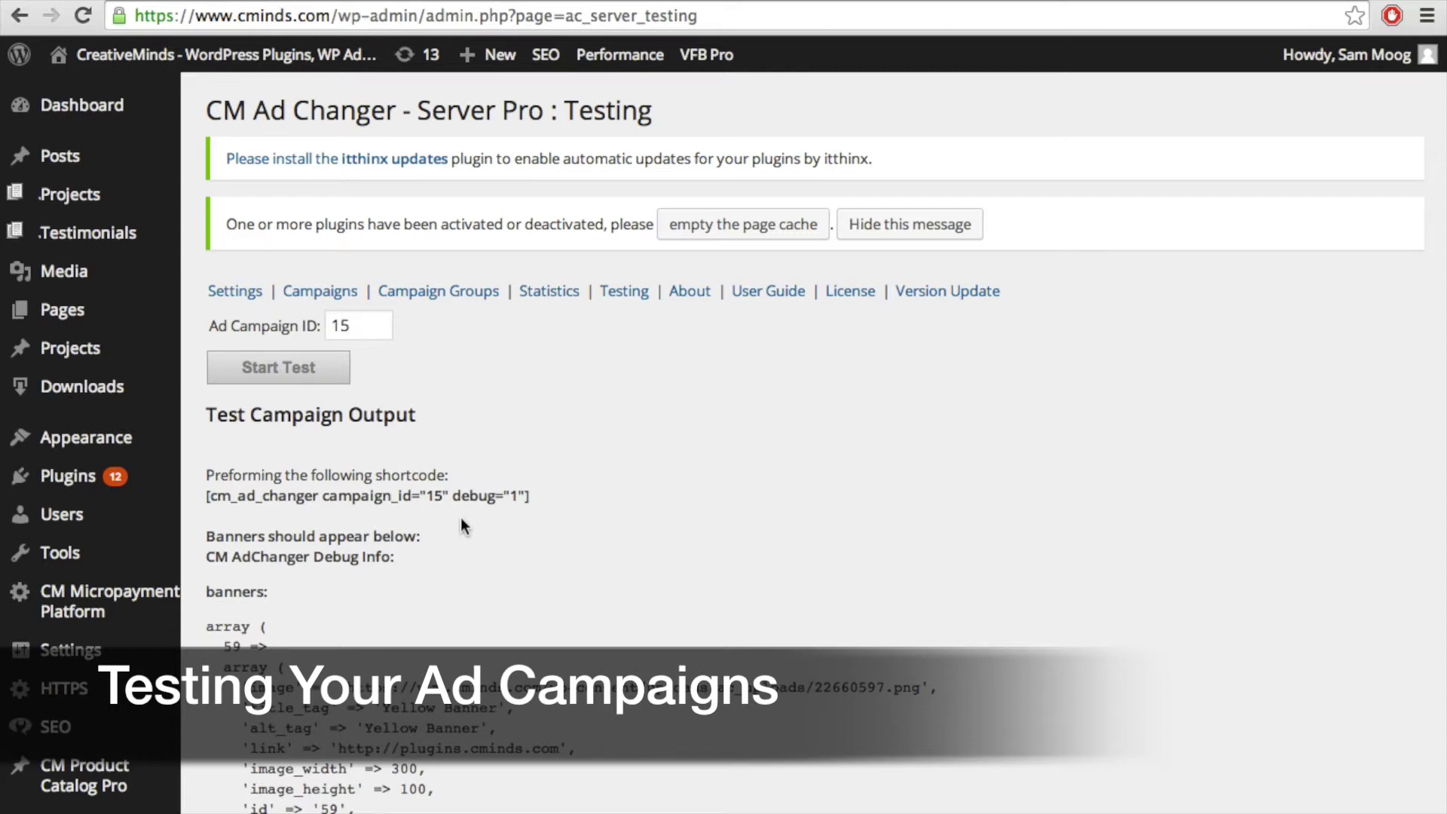
pyautogui.scroll(-1, 832, 647)
pyautogui.scroll(-5, 833, 645)
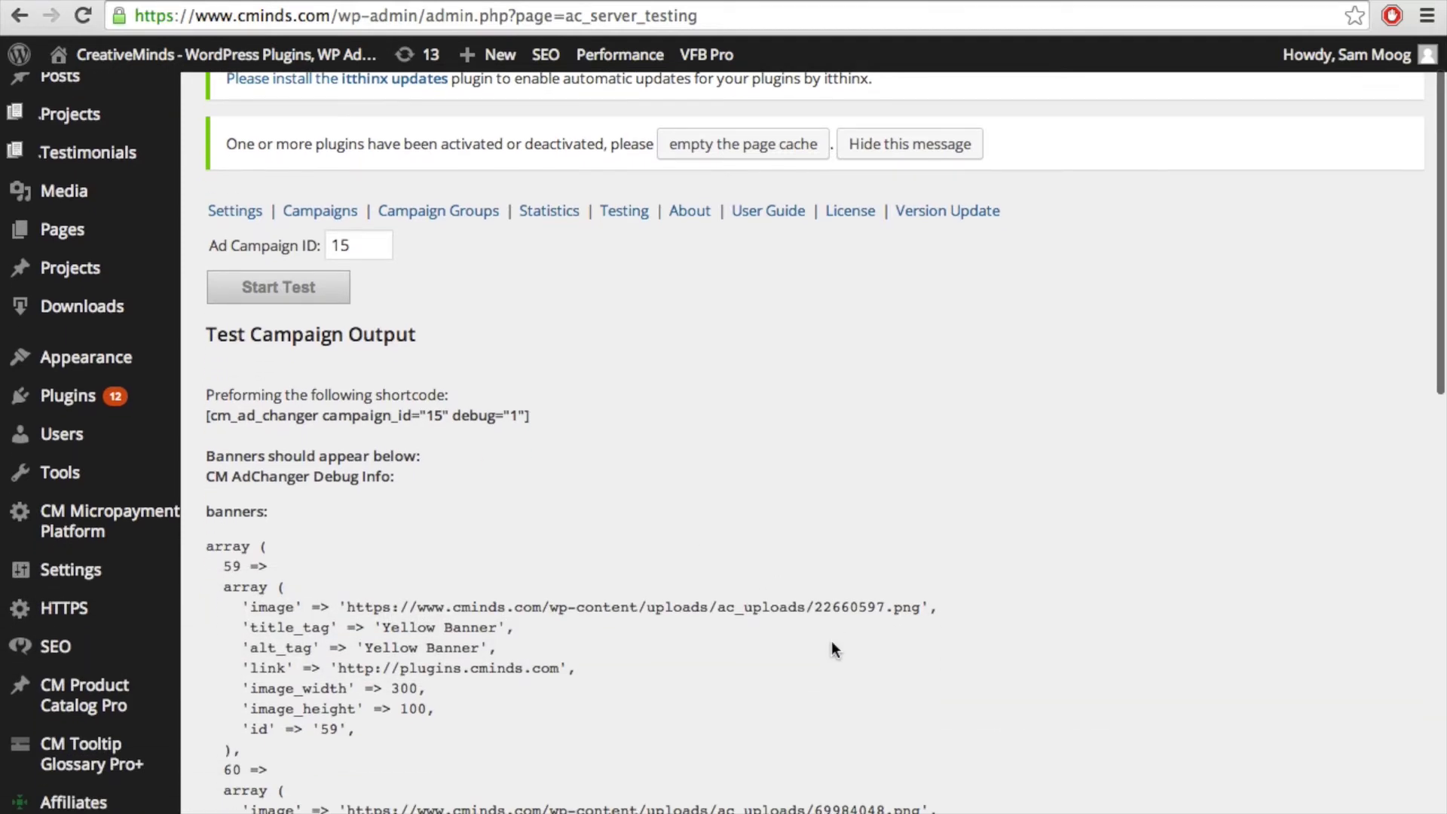
pyautogui.scroll(-9, 832, 647)
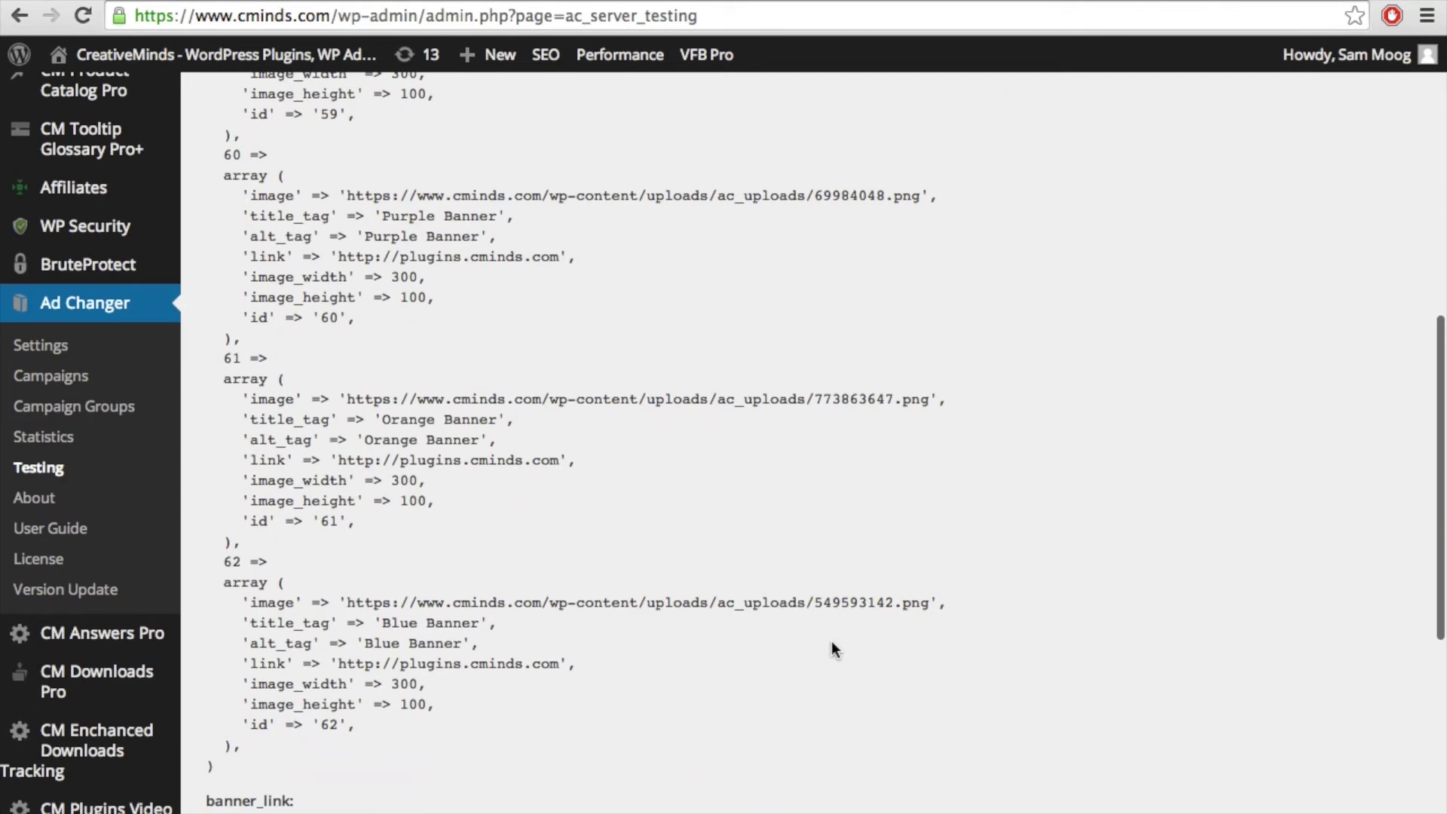
pyautogui.scroll(-1, 833, 647)
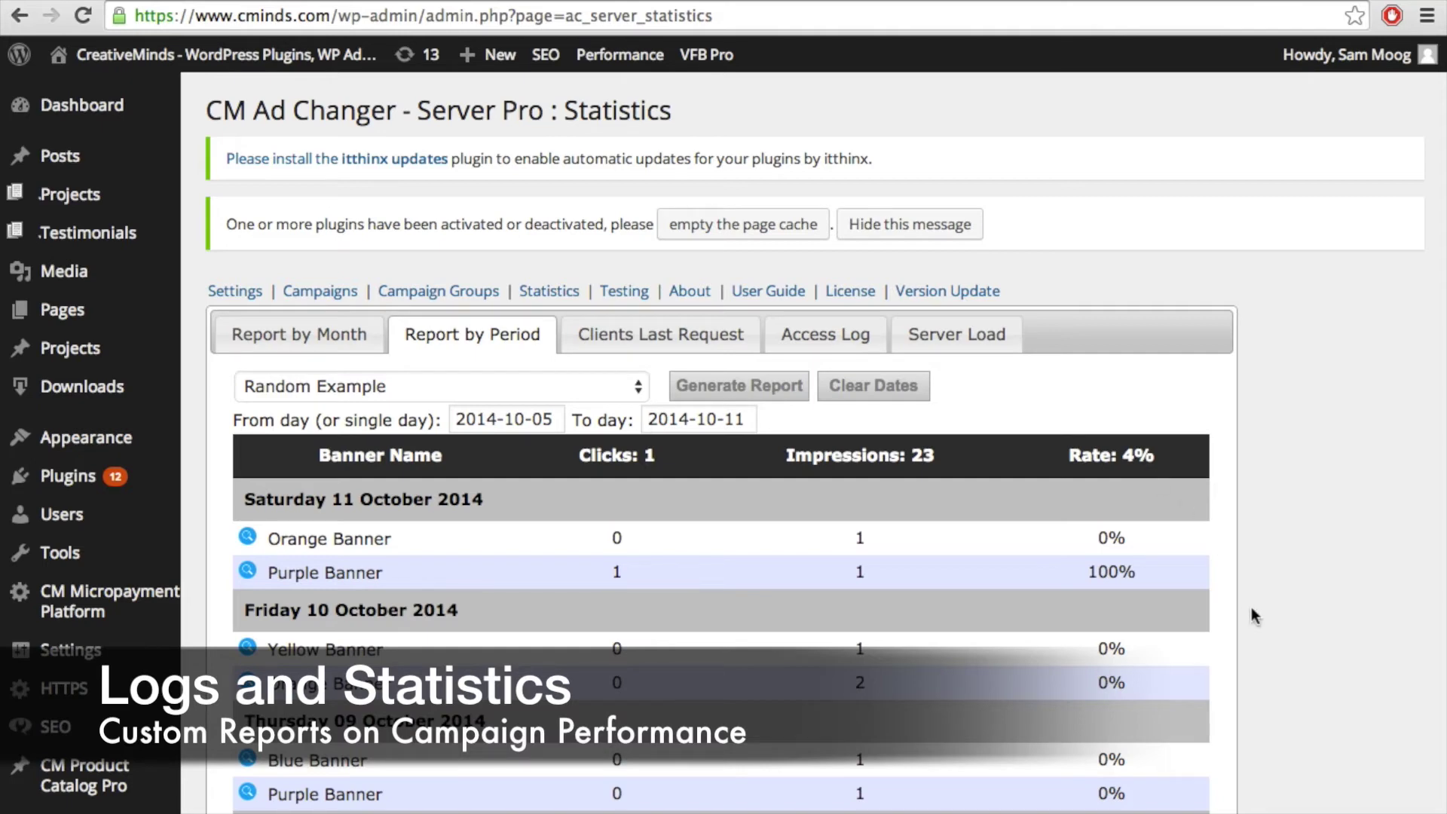
# Step: Filter the access log to Clicks for the campaign 'Random Example'
pyautogui.scroll(-3, 1265, 641)
pyautogui.scroll(-5, 1265, 643)
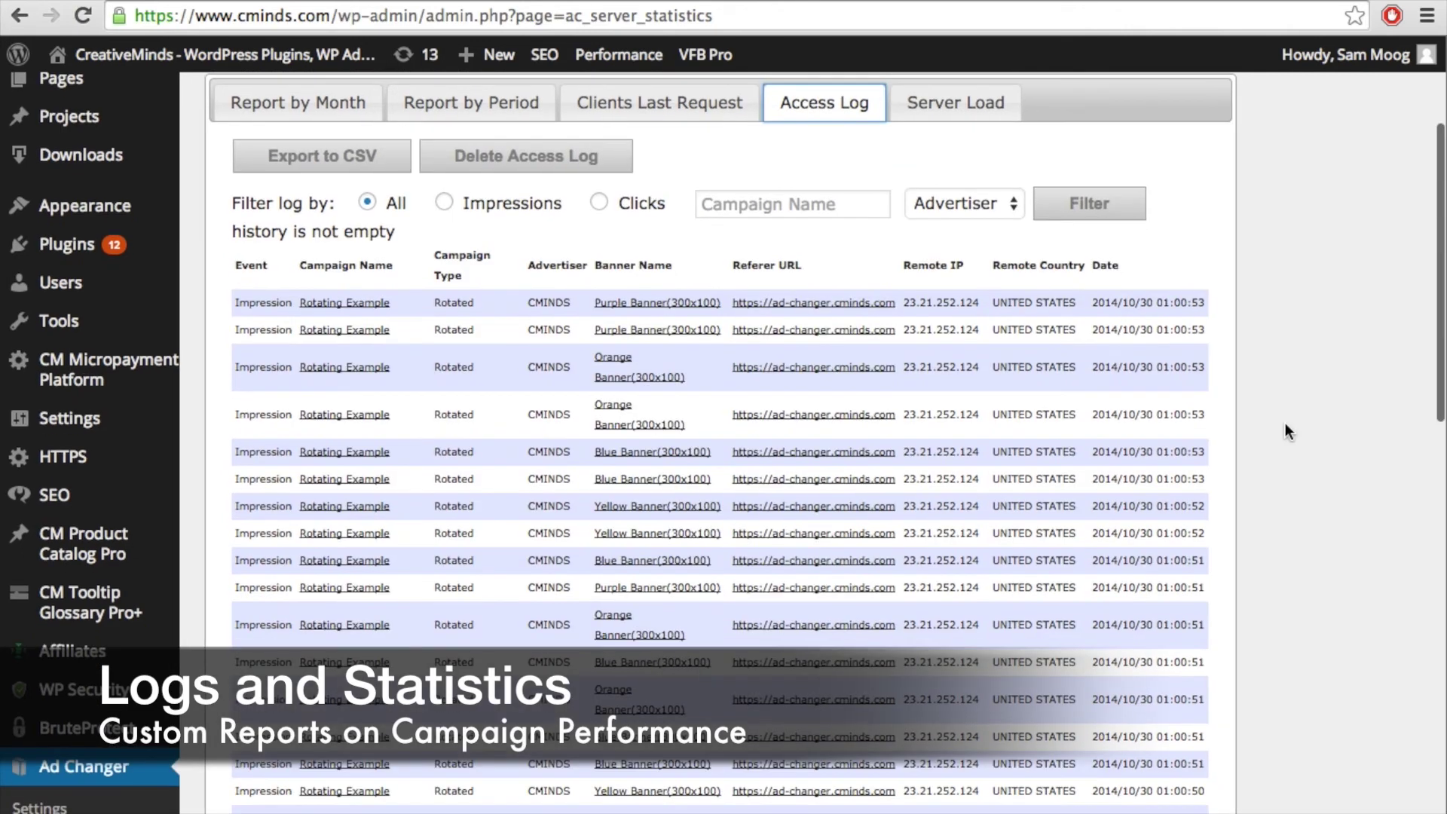
pyautogui.scroll(-1, 1286, 423)
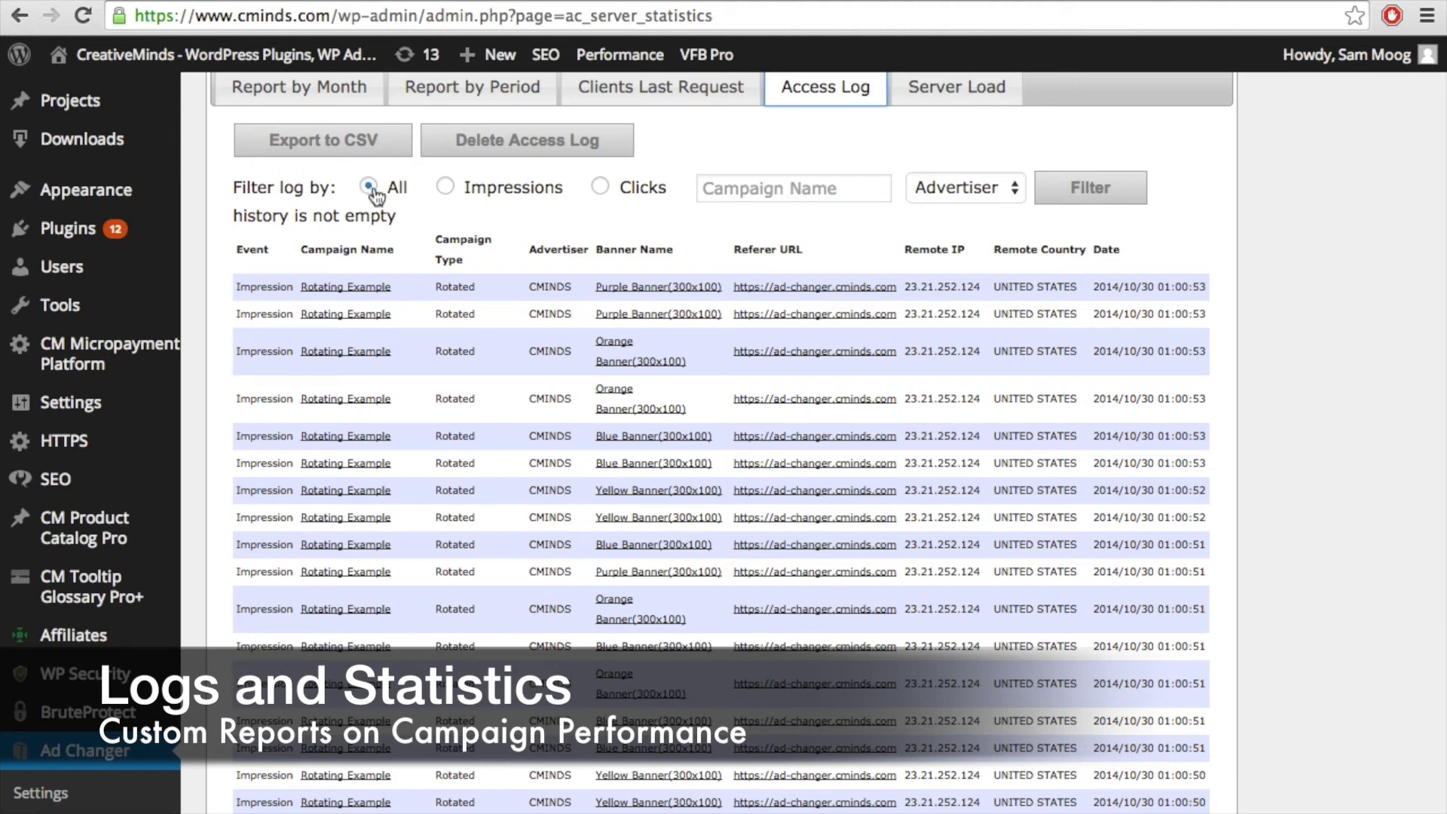
pyautogui.click(447, 188)
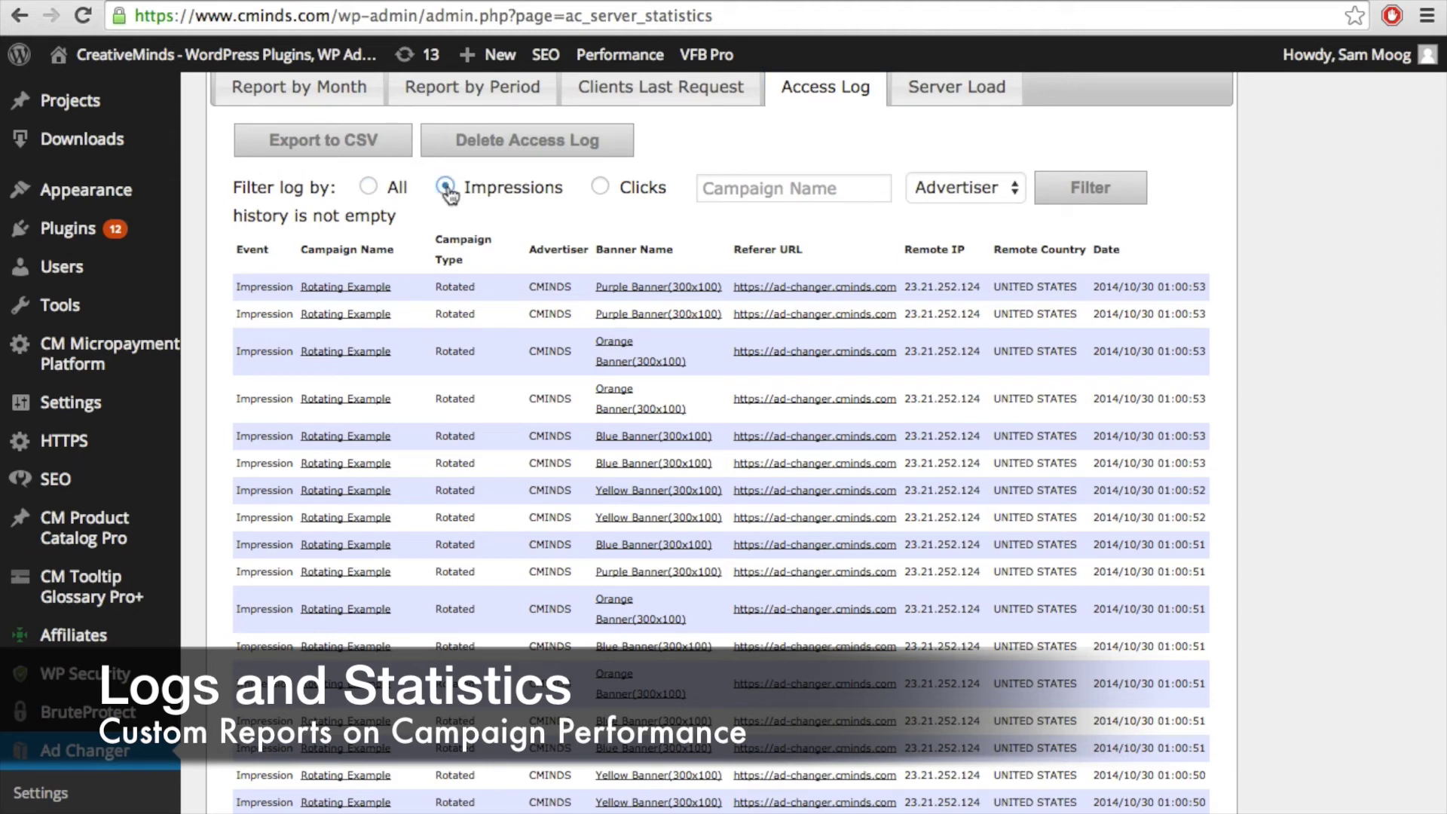
pyautogui.click(601, 188)
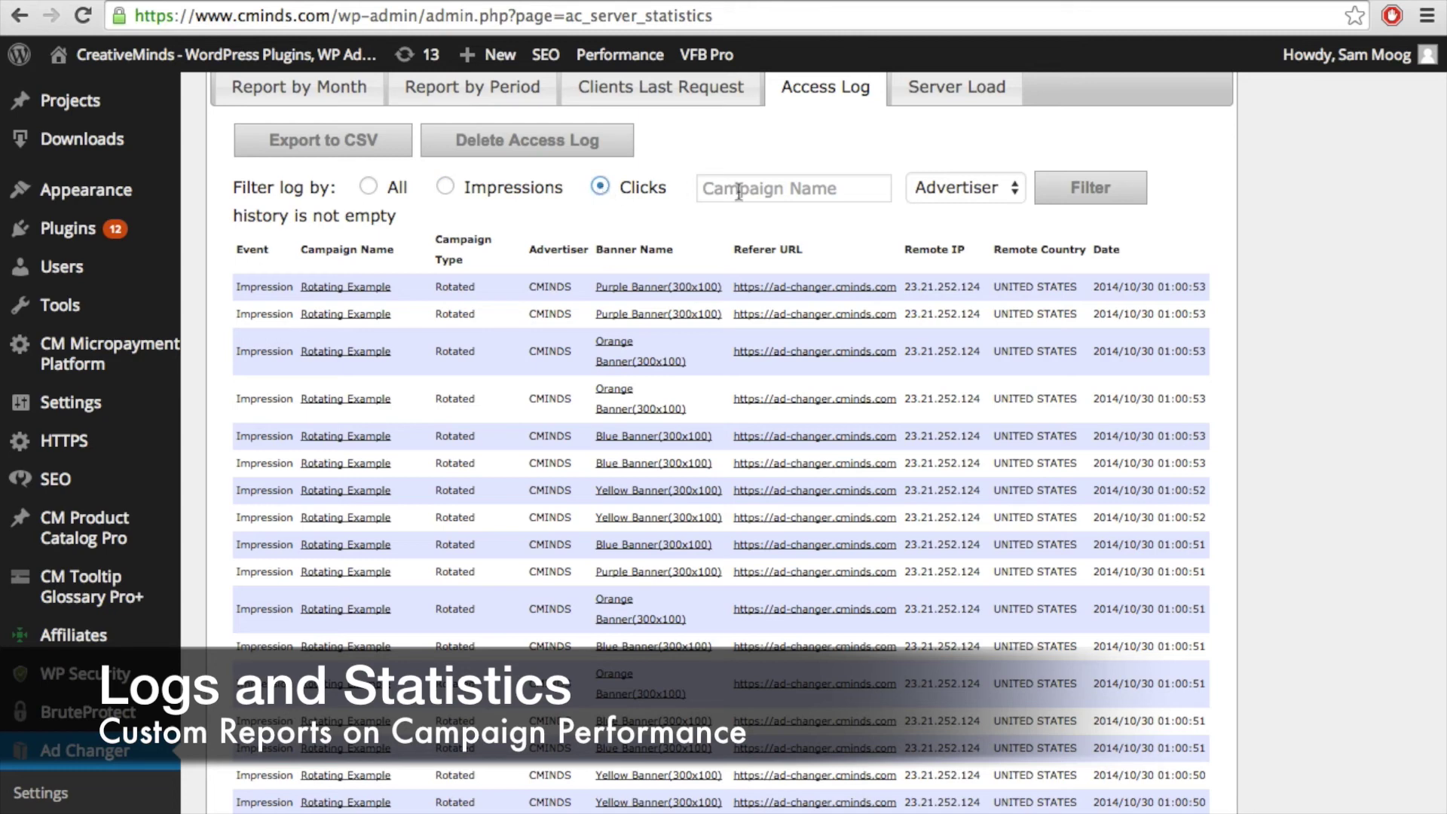
pyautogui.click(778, 191)
pyautogui.write('Random Example')
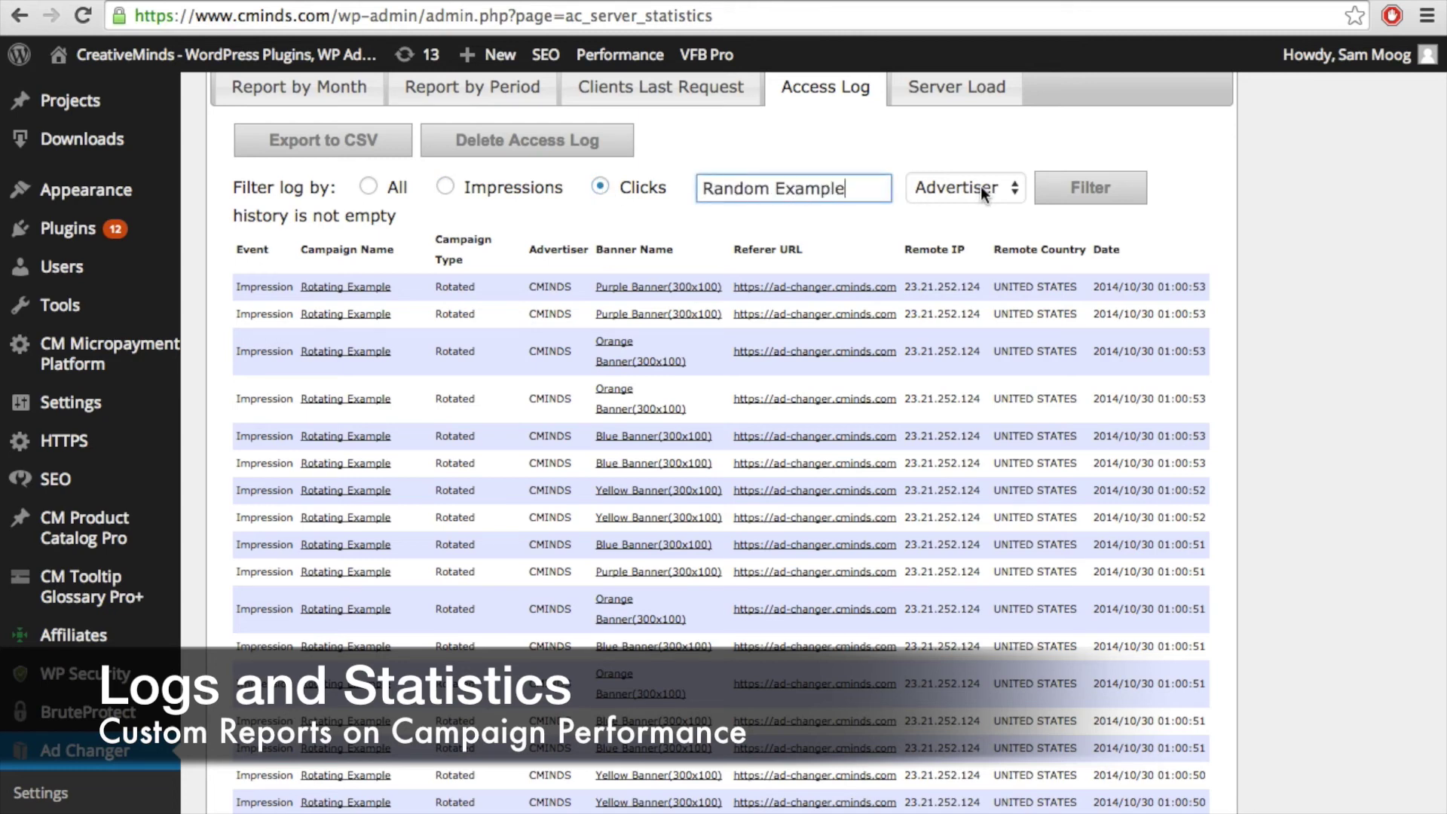